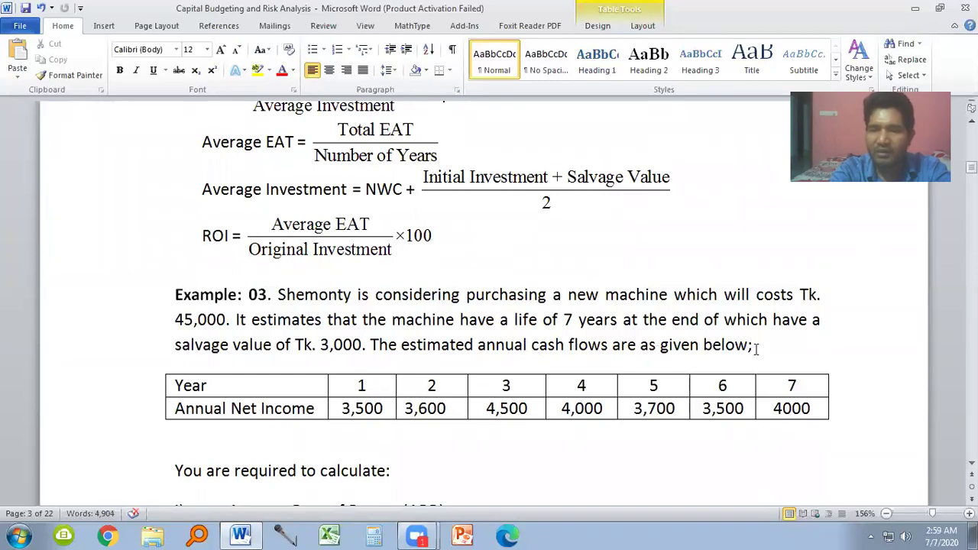
Copy the seven annual net income values from the Example 03 table and paste them into a blank Excel sheet starting at A3
scroll(395, 408, down, 1)
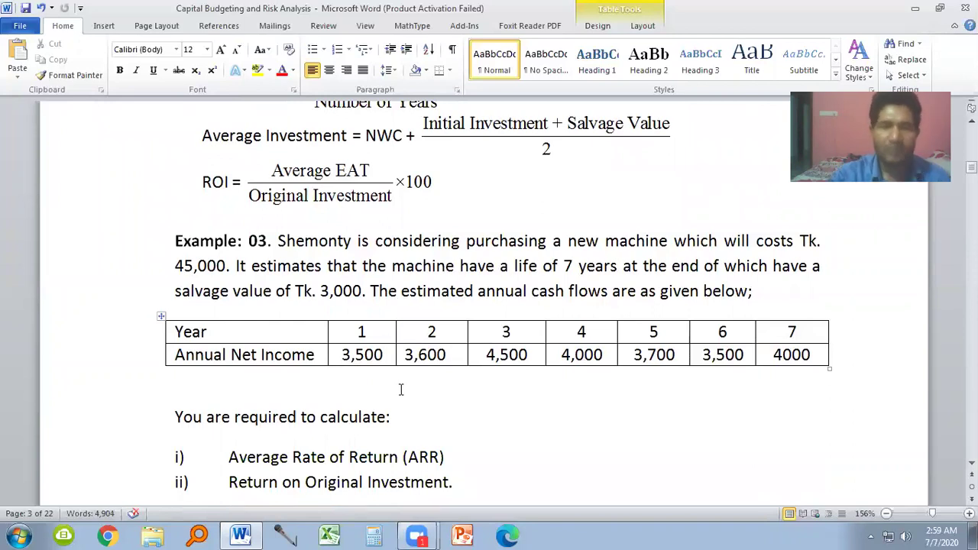
scroll(400, 390, up, 3)
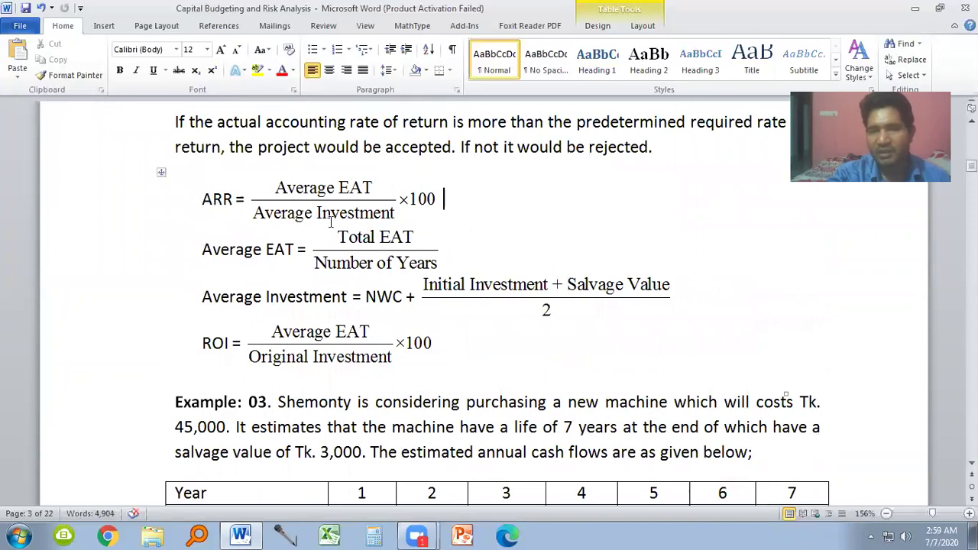
scroll(379, 295, down, 2)
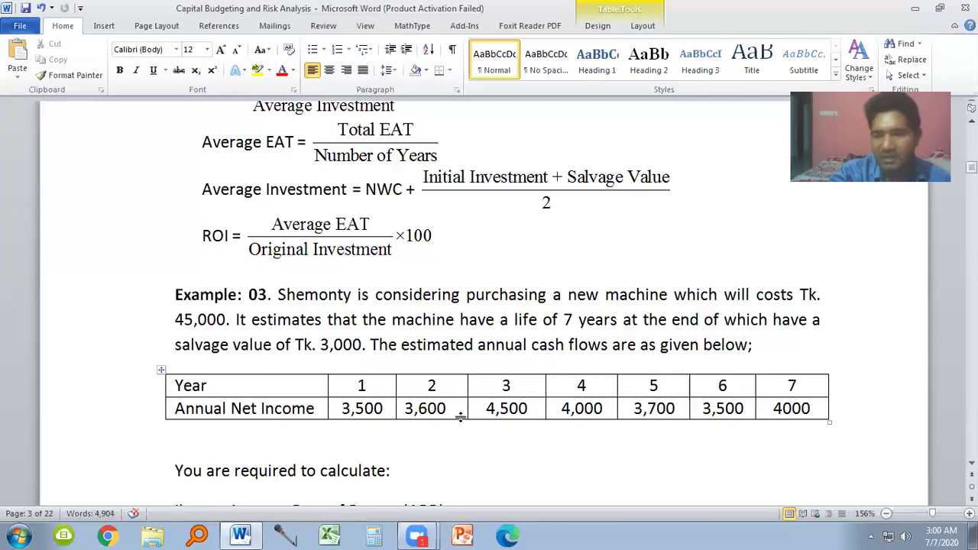
drag(340, 413, 787, 411)
key(ctrl+c)
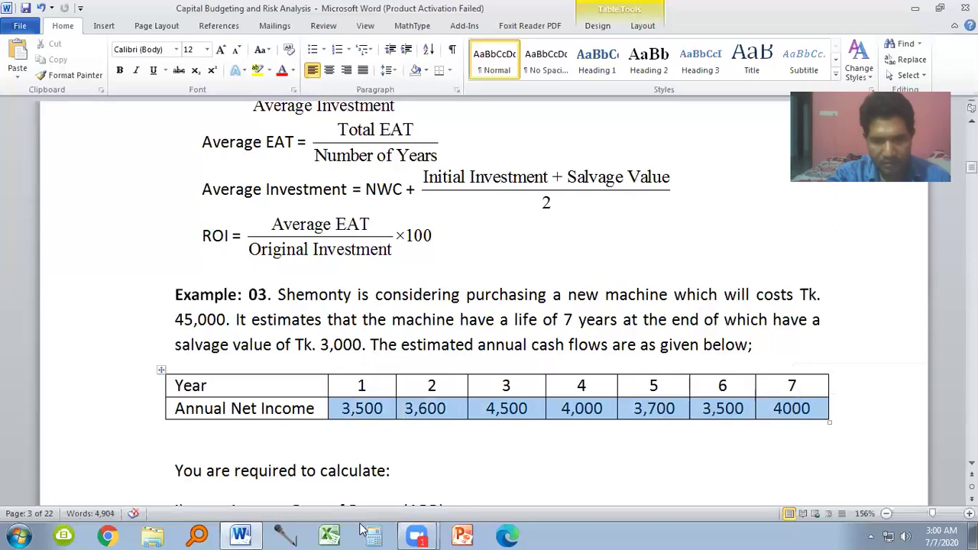
click(336, 534)
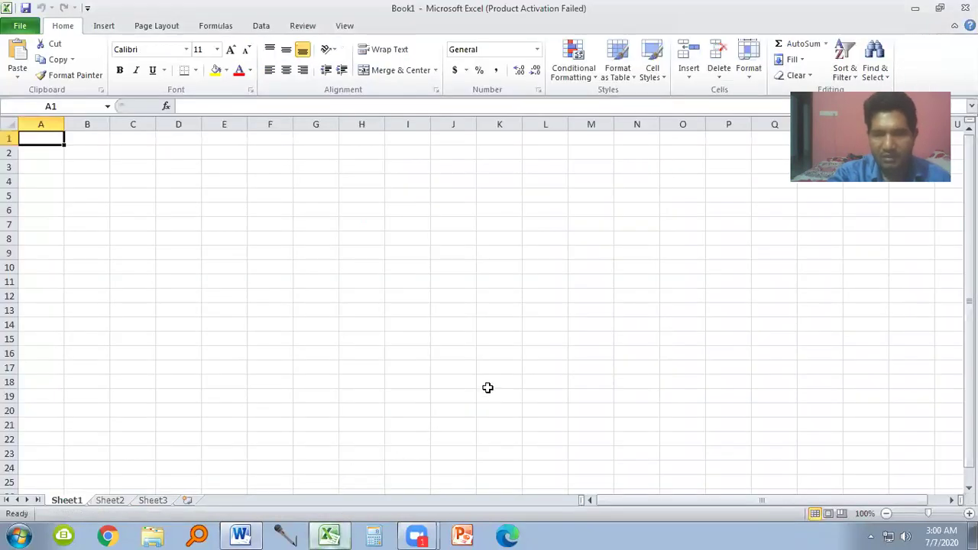
click(634, 407)
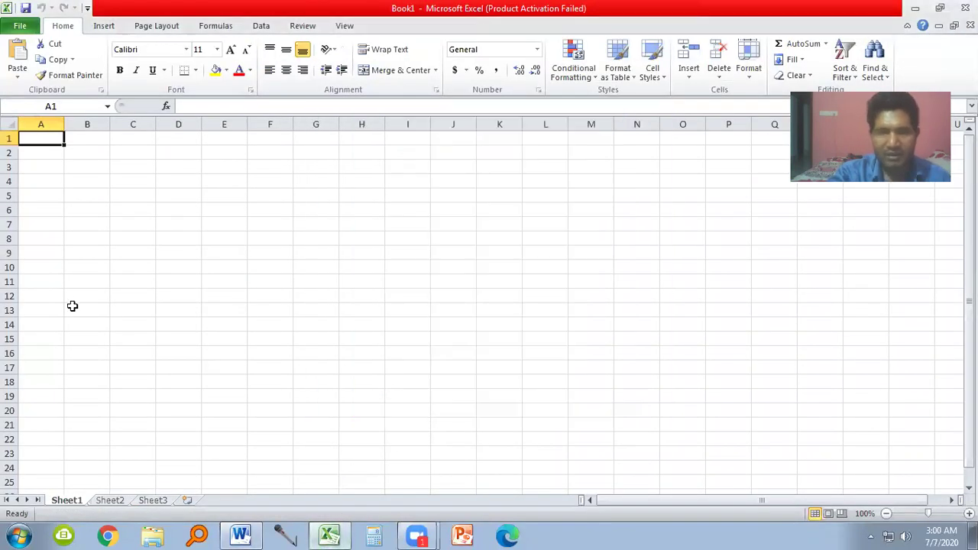
click(46, 168)
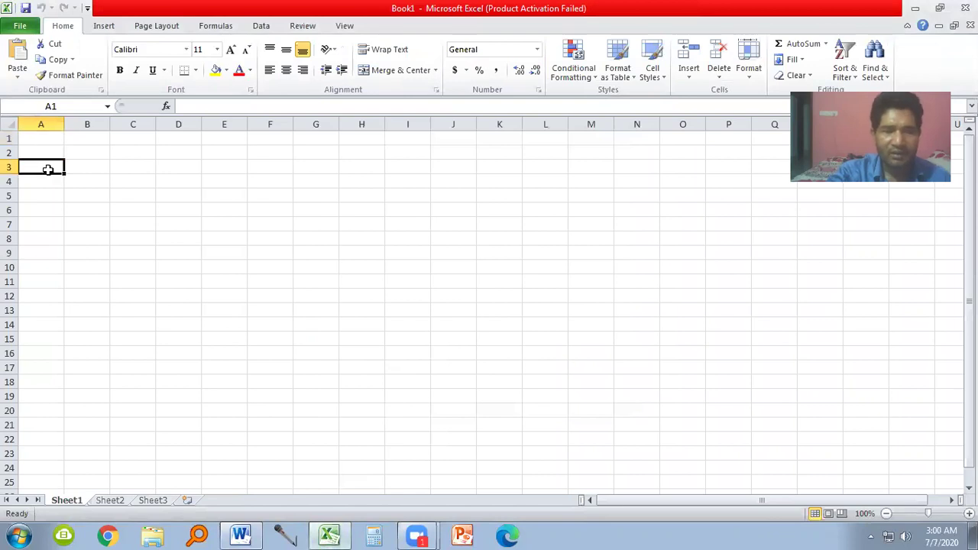
key(ctrl+v)
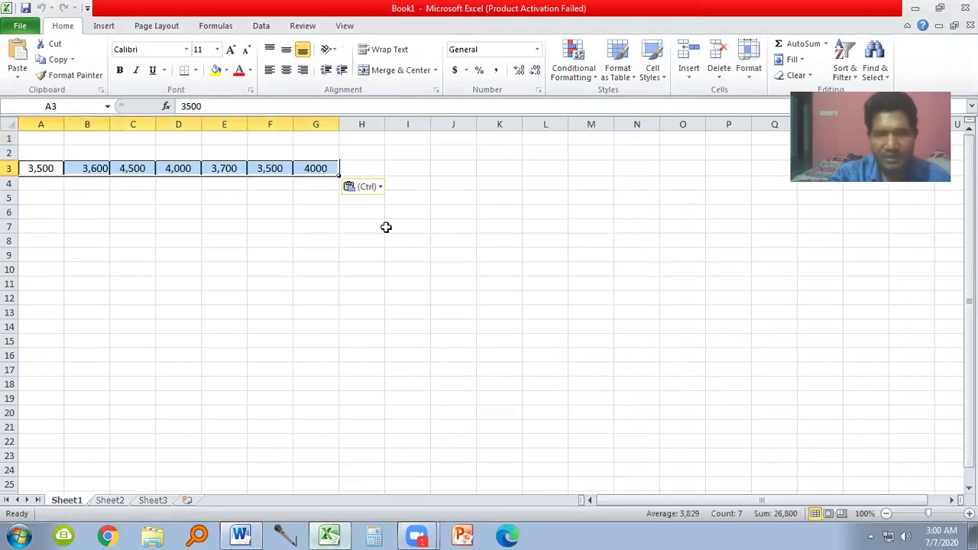
Total the pasted net income values A3:G3 with AutoSum in H3, and compare the row with the Word table
drag(54, 169, 344, 166)
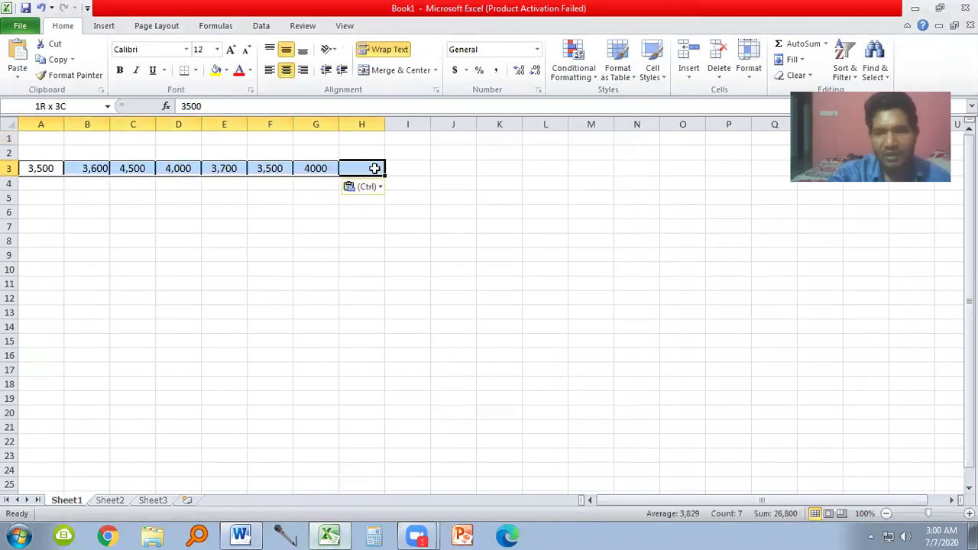
click(795, 43)
click(320, 241)
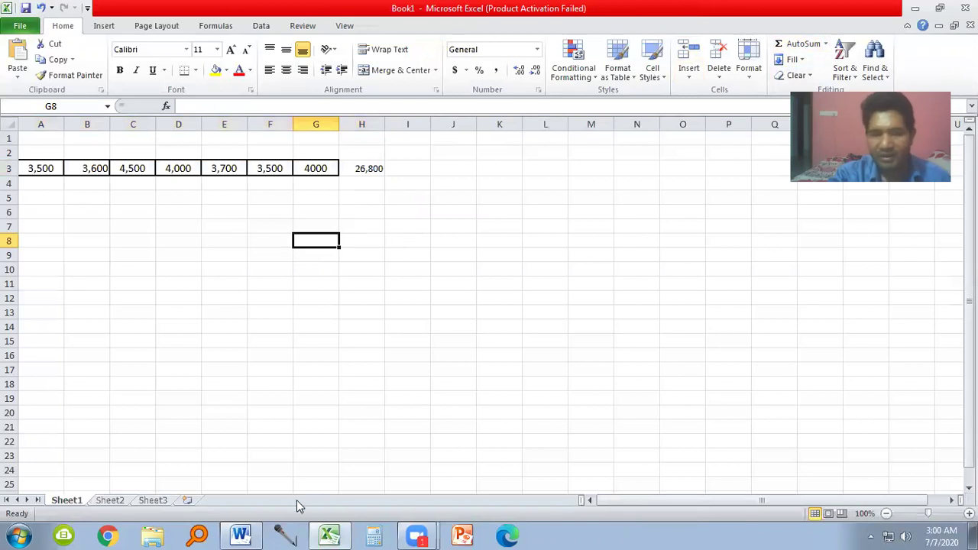
click(243, 535)
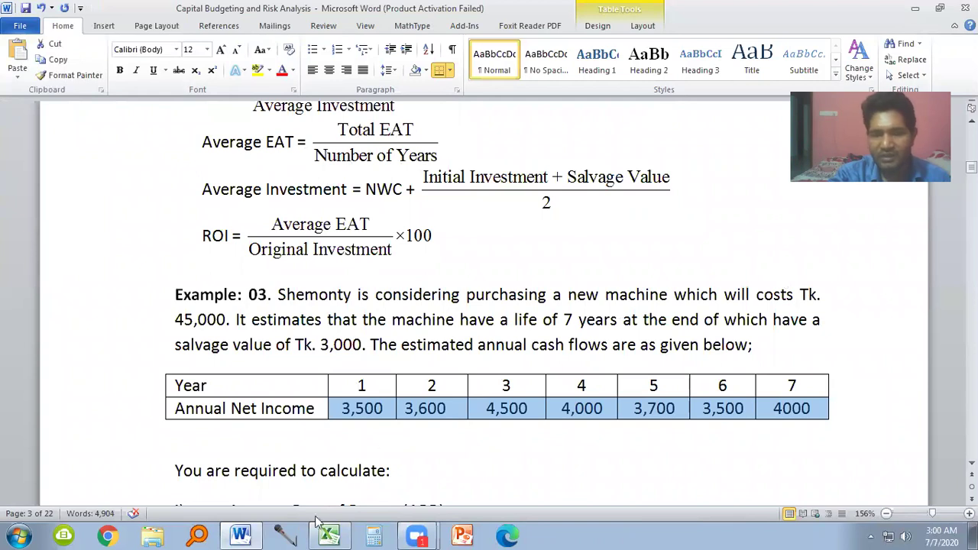
click(330, 534)
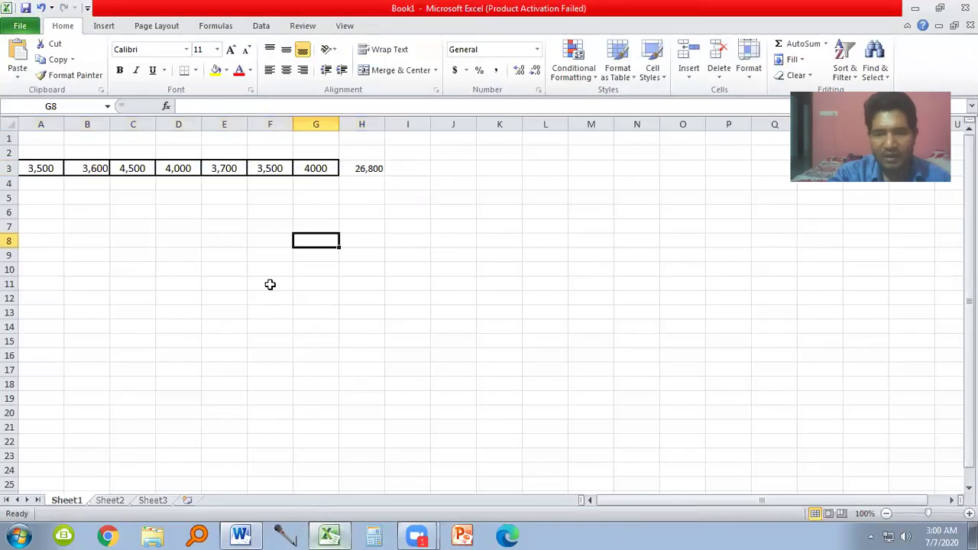
click(374, 171)
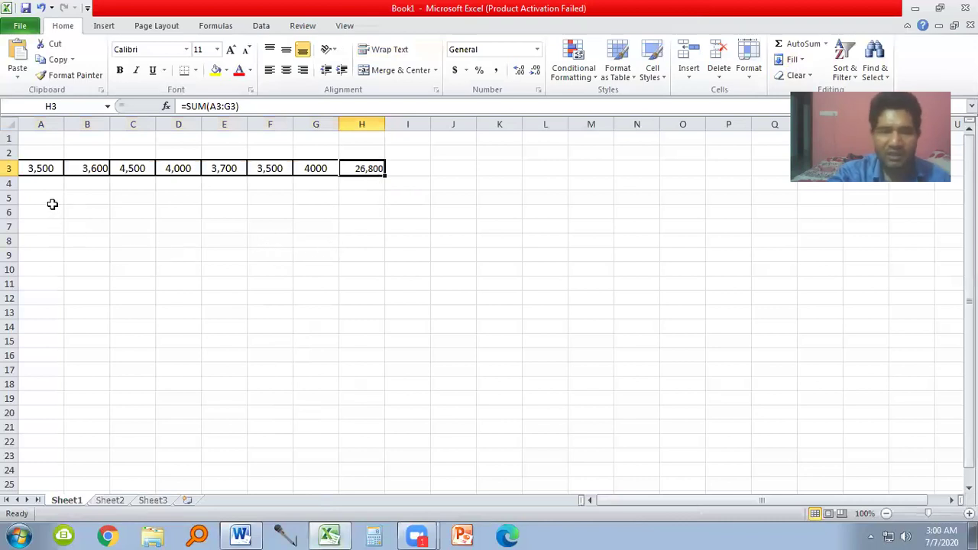
Enter the label "Average EAT=" in cell A5 and move on to C5
click(51, 200)
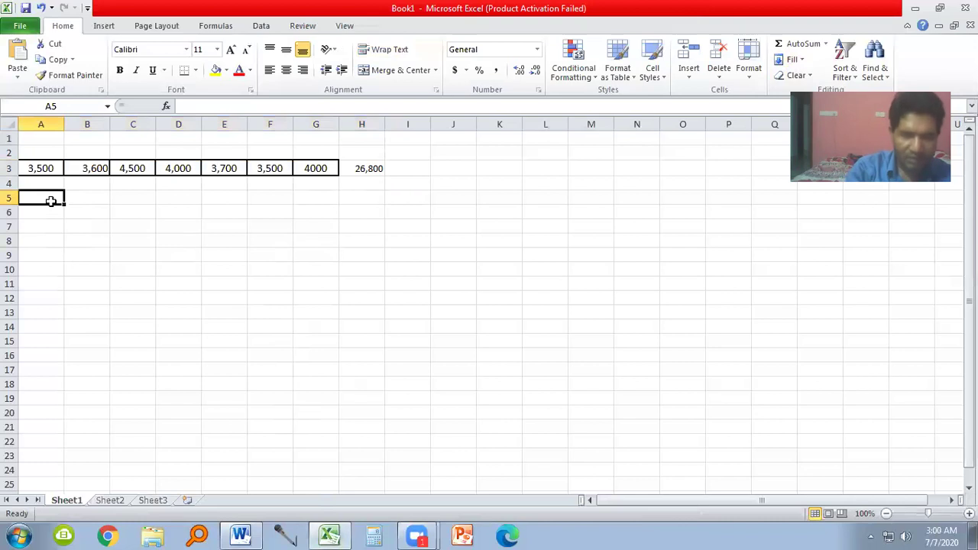
text(Ave)
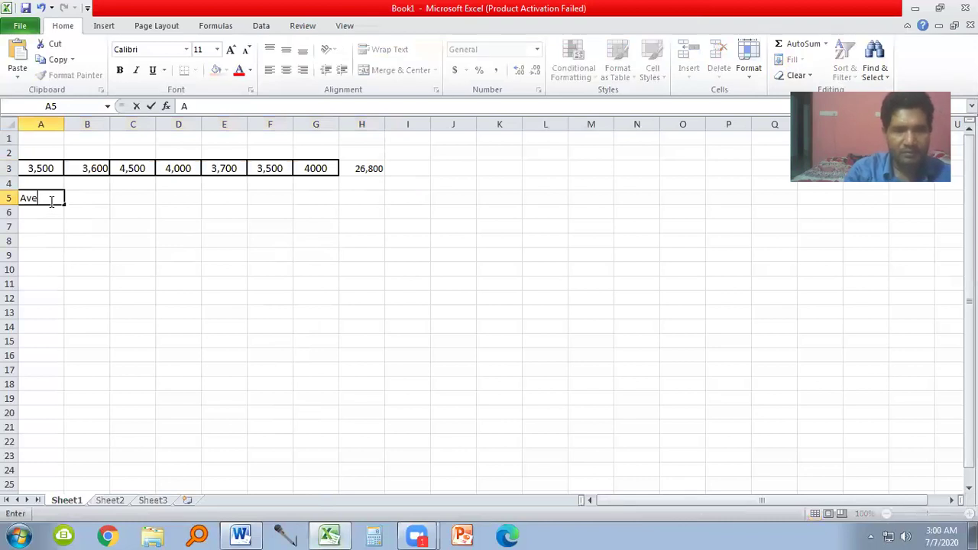
text(rage EAT)
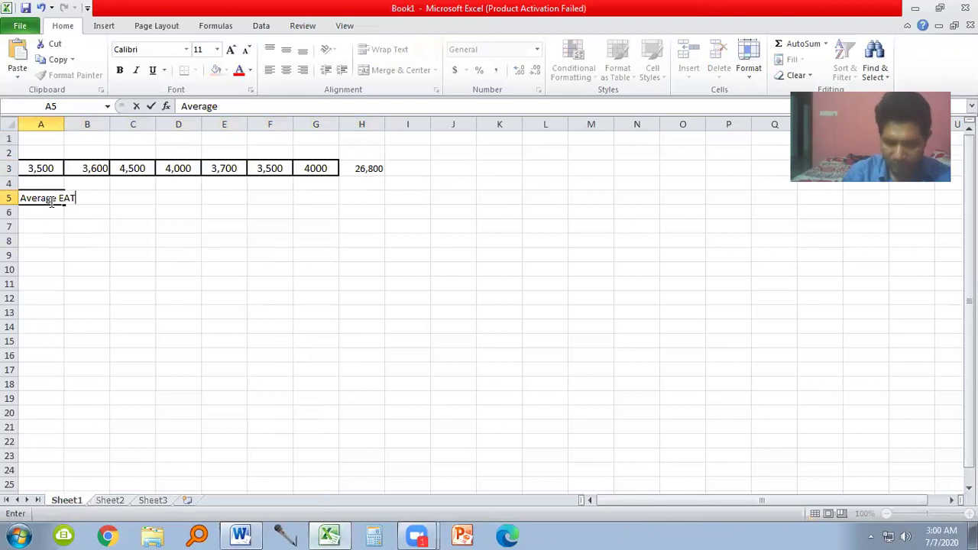
text(=)
key(Tab)
key(Tab)
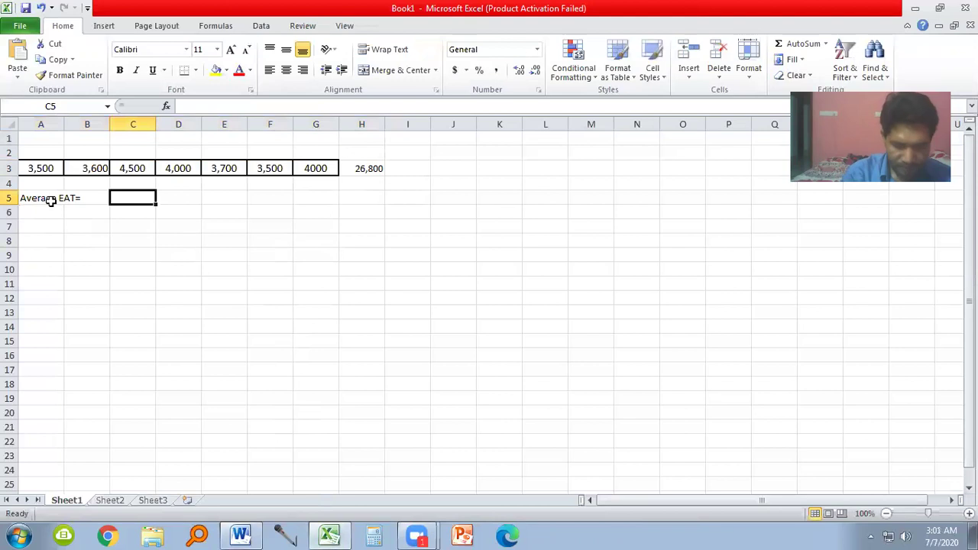
Calculate the average EAT in C5 with the formula =26800/7
text(=26)
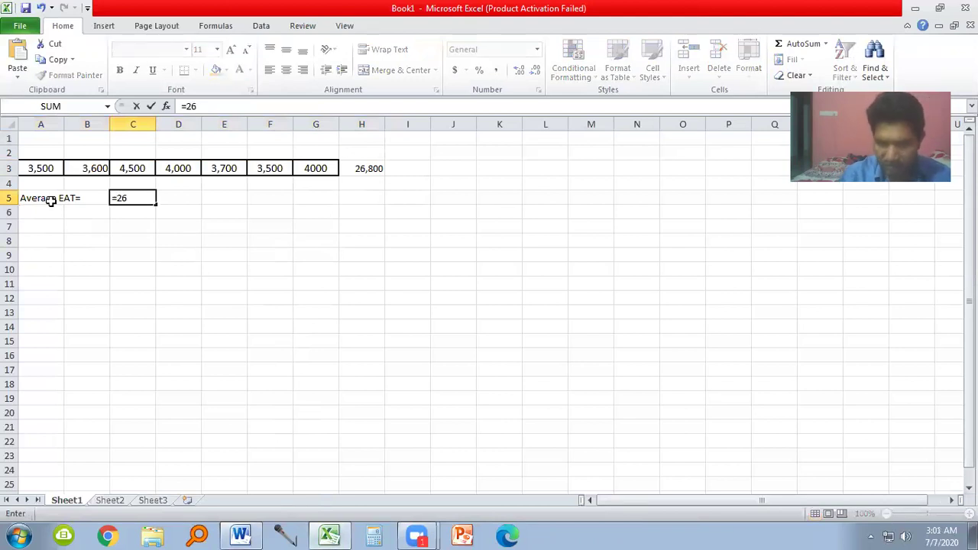
text(800/7)
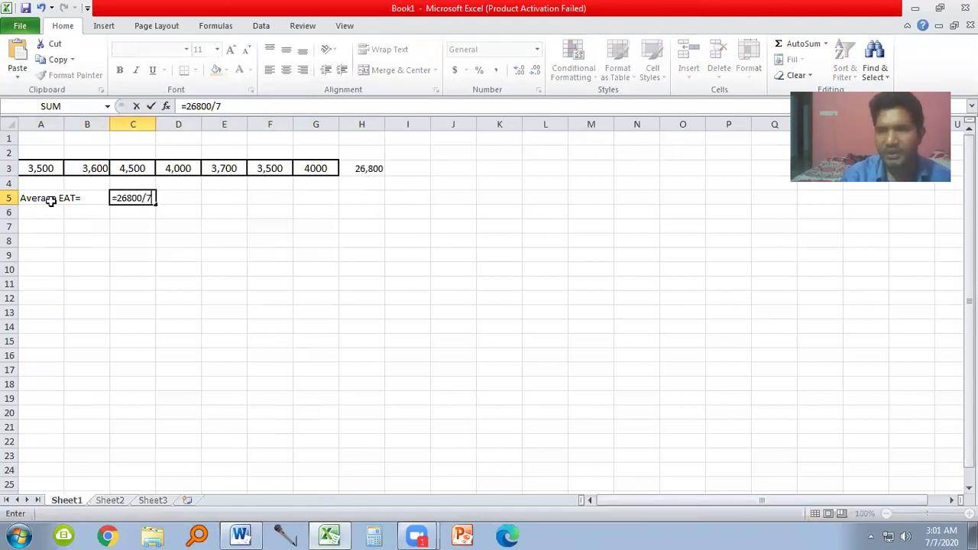
key(Return)
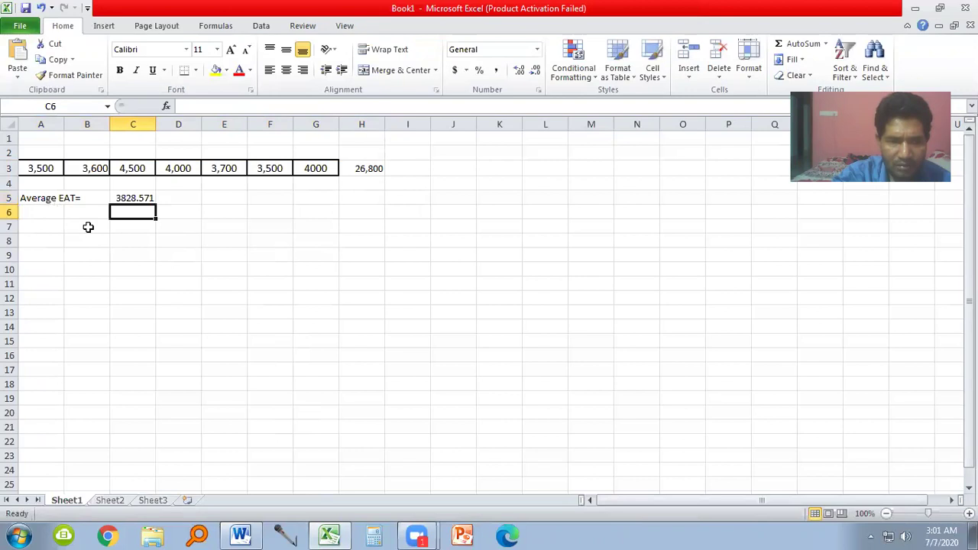
click(134, 198)
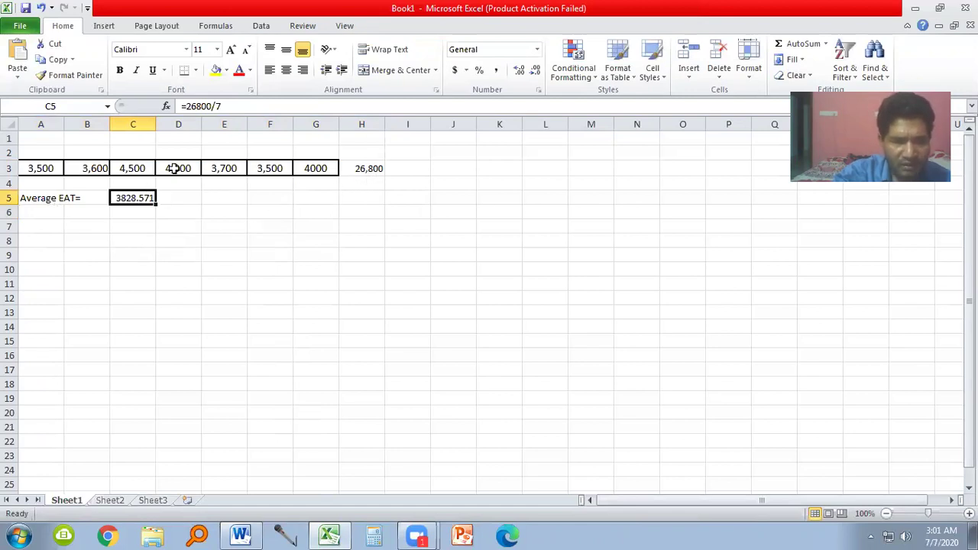
Set the fourth year's net income in D3 to 3800
click(174, 168)
double_click(174, 168)
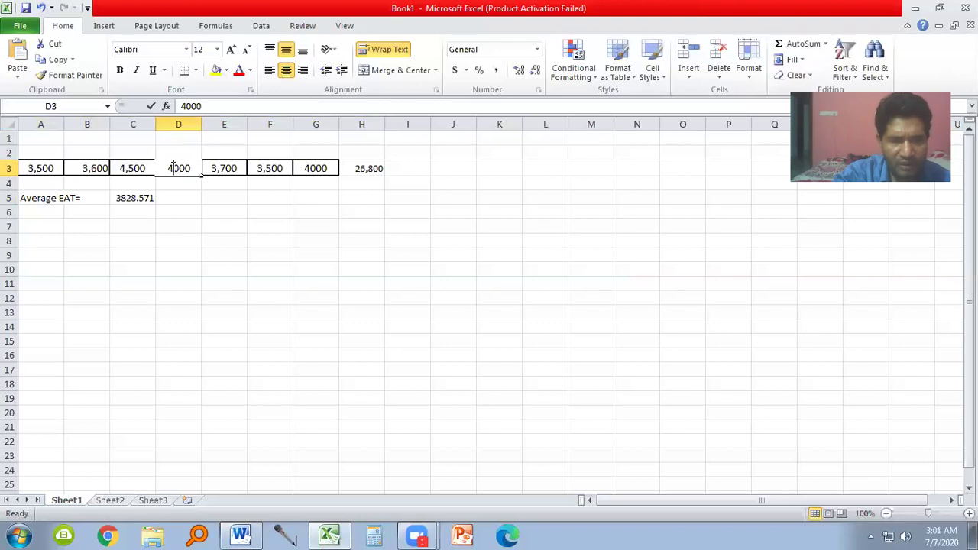
key(BackSpace)
text(38)
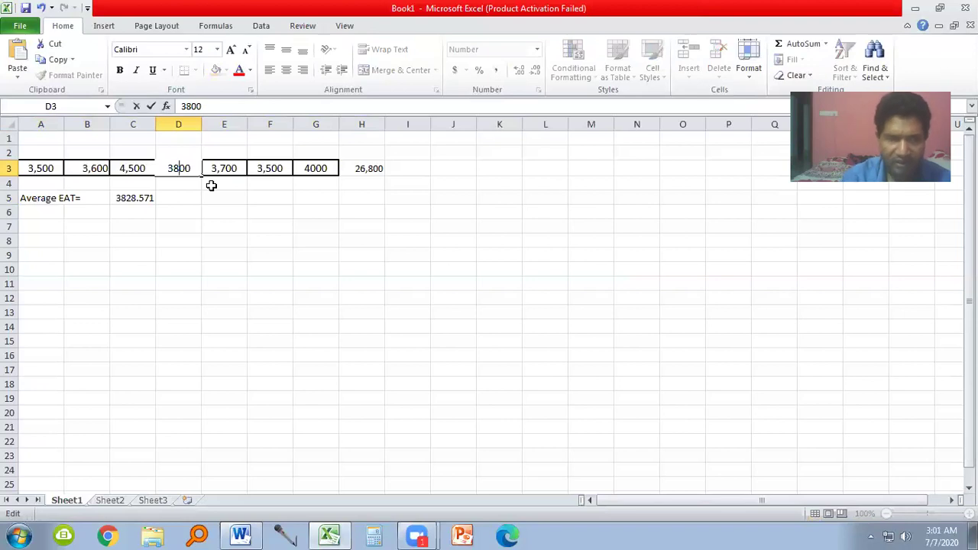
click(271, 224)
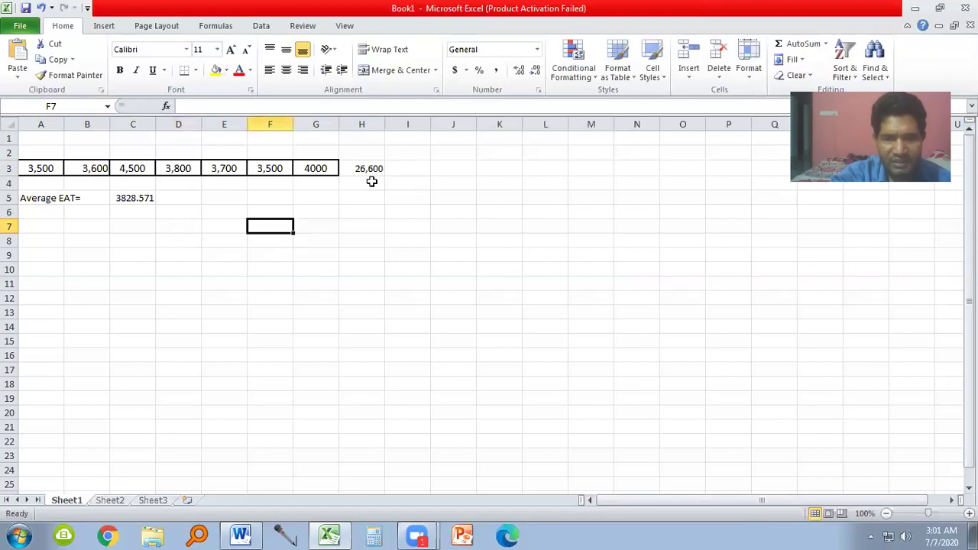
Replace the average EAT formula in C5 with =26600/7
click(140, 200)
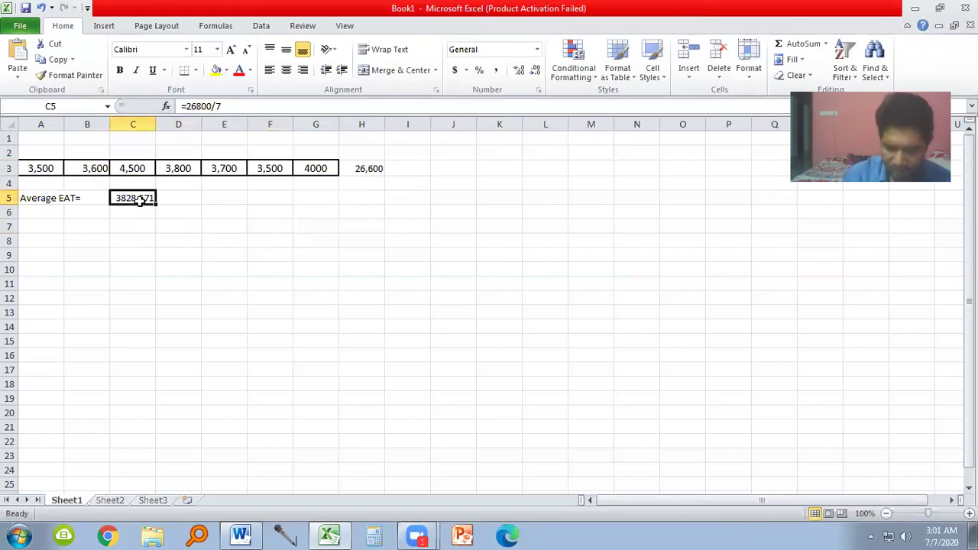
key(Delete)
text(=26600)
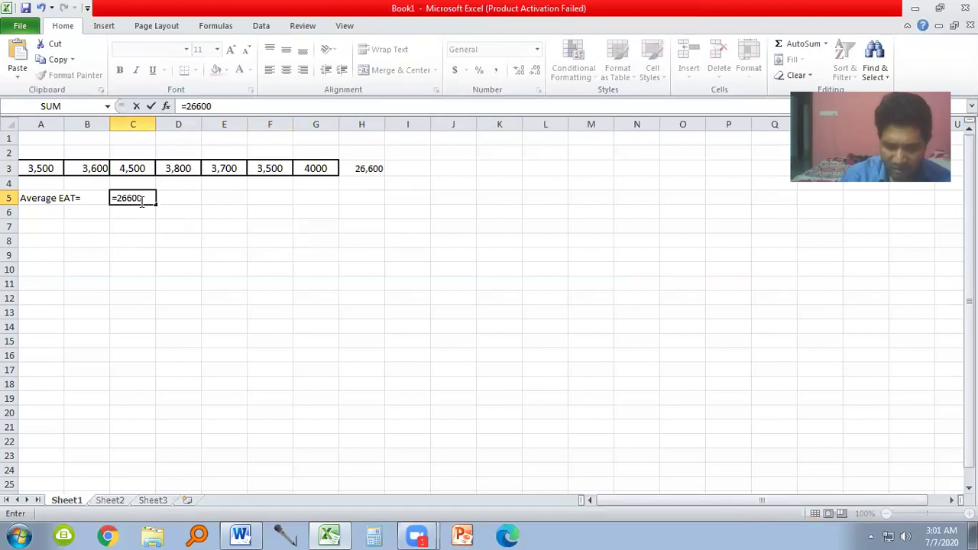
text(/)
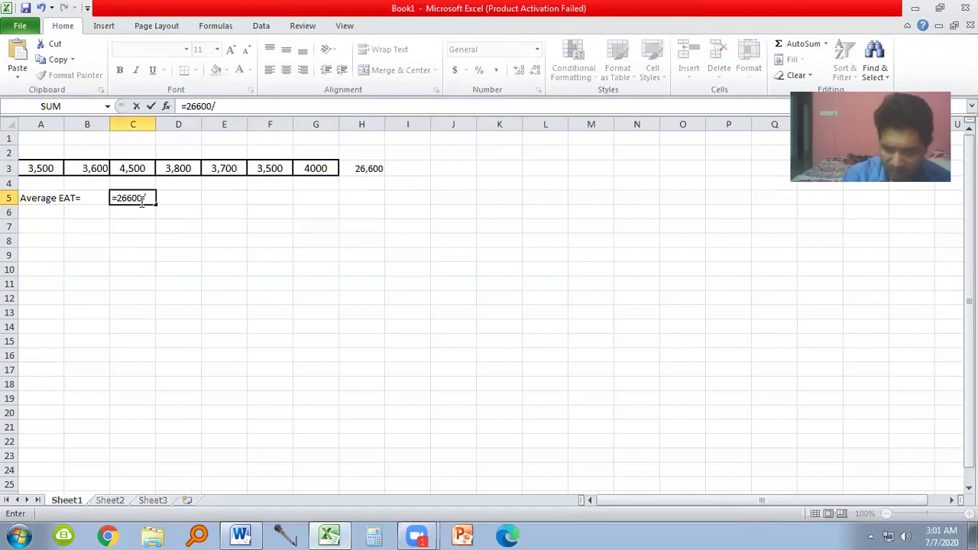
text(7)
key(Return)
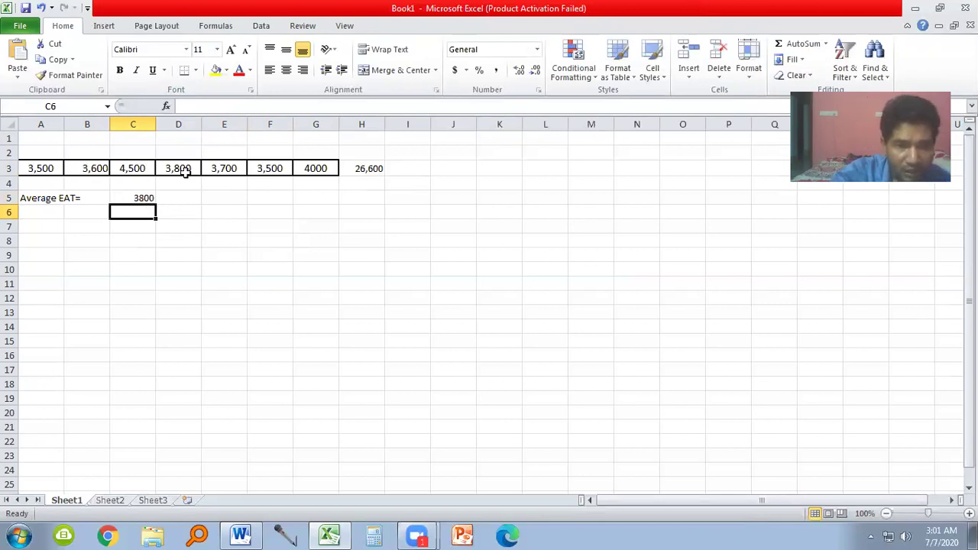
Switch to the Word document, set the year 4 net income in the Example 03 table to 3800, and save it
click(243, 535)
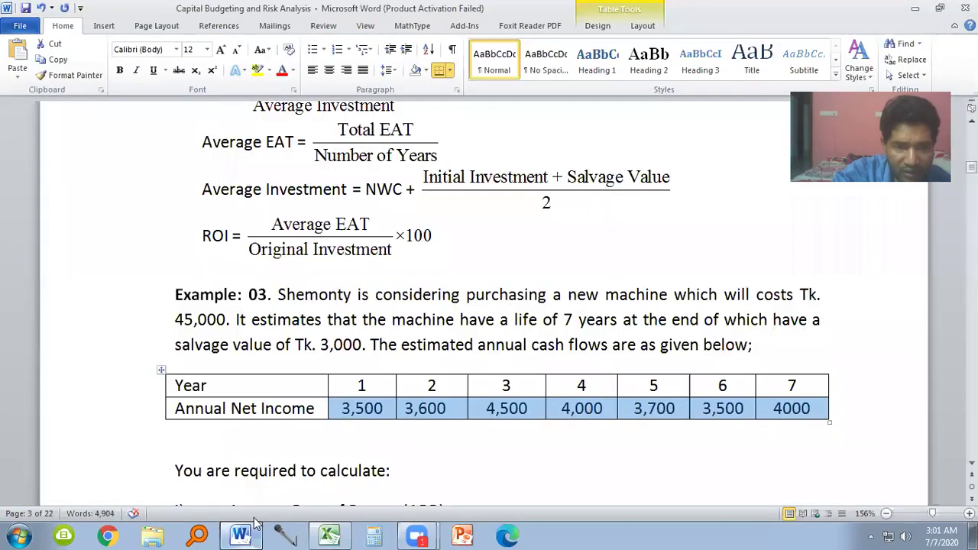
click(479, 436)
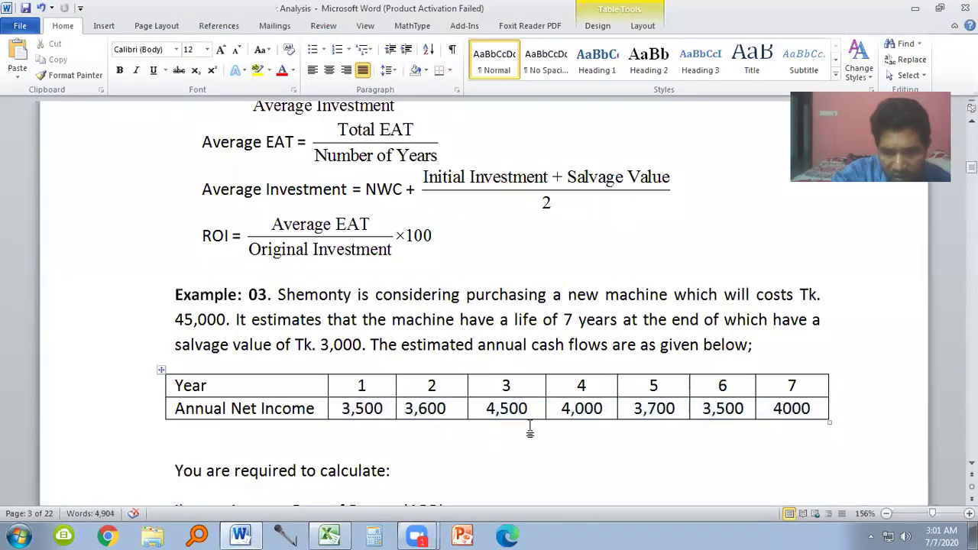
click(570, 408)
key(BackSpace)
key(BackSpace)
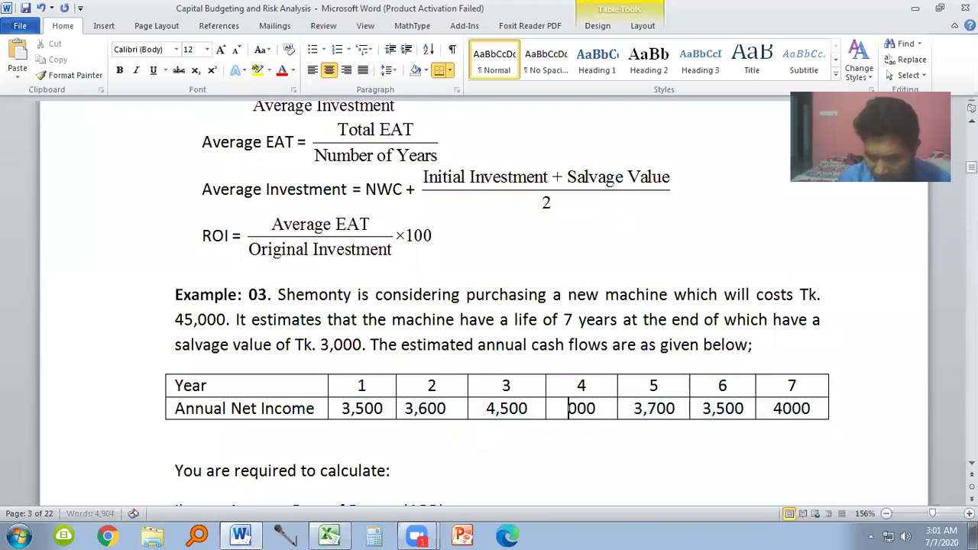
text(38)
key(Delete)
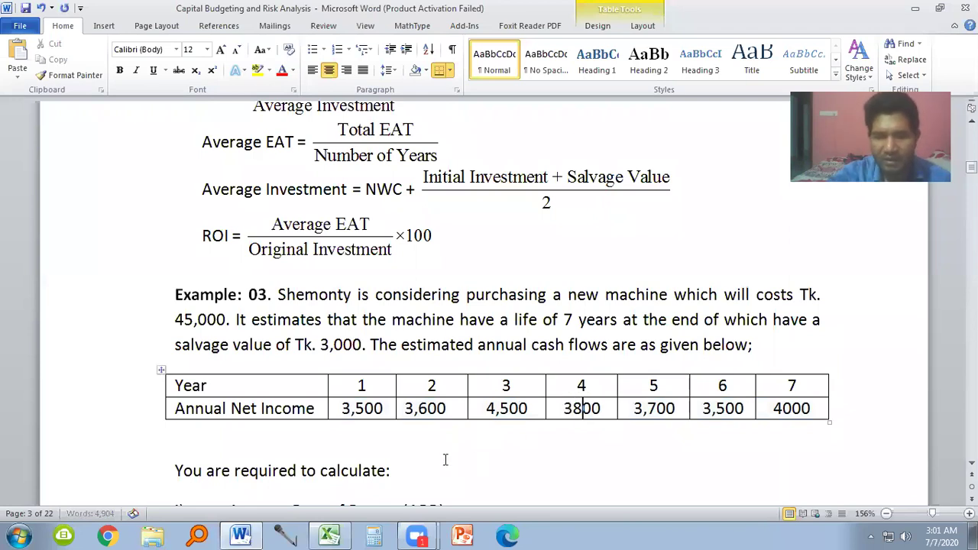
key(ctrl+s)
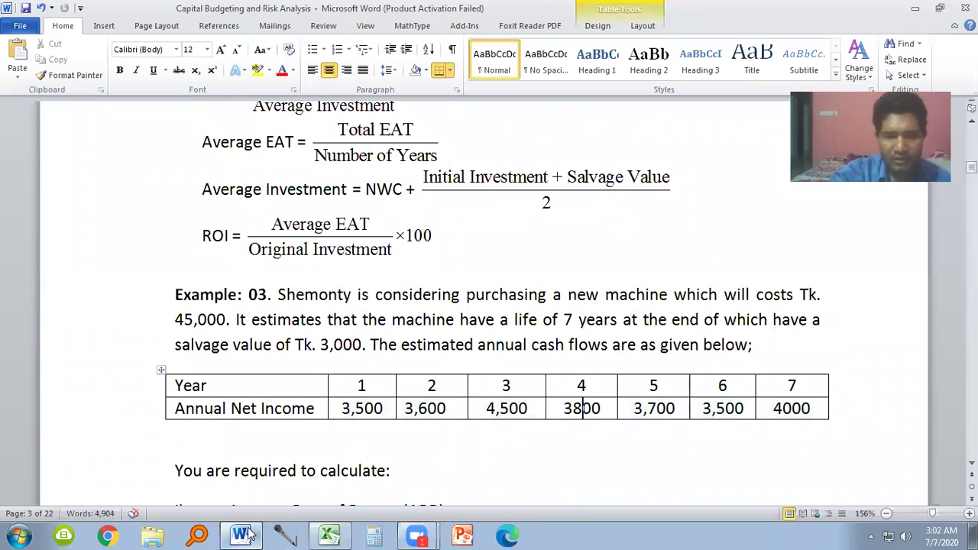
Switch back to the Excel workbook and review the average EAT calculation
mouse_move(248, 534)
click(330, 535)
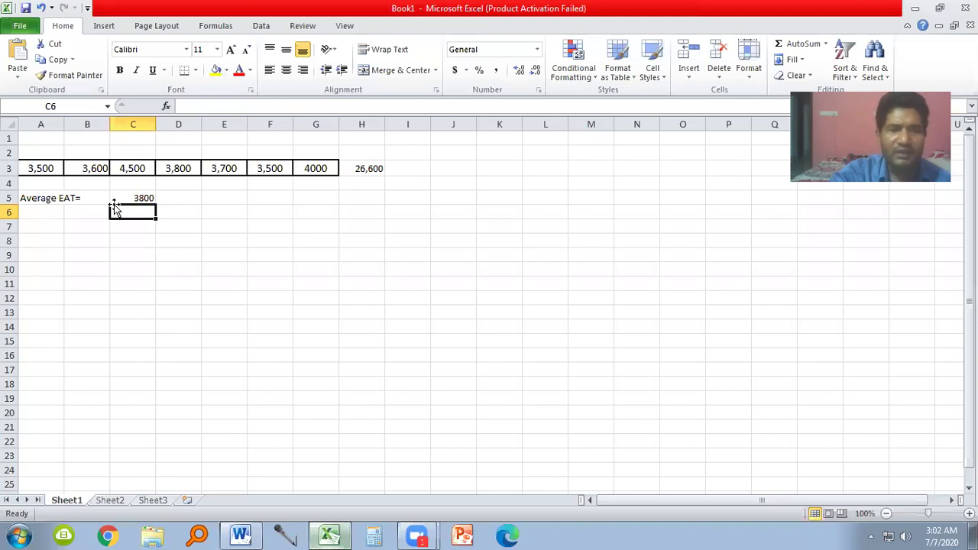
mouse_move(254, 533)
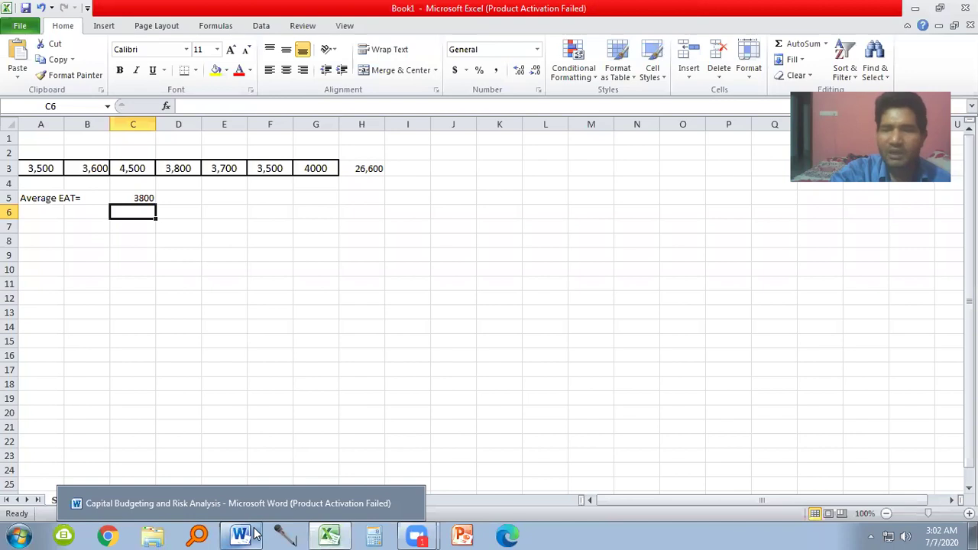
Label A8 as "ARR =" and check the ARR and average investment formulas in the Word document before returning to the workbook
click(51, 242)
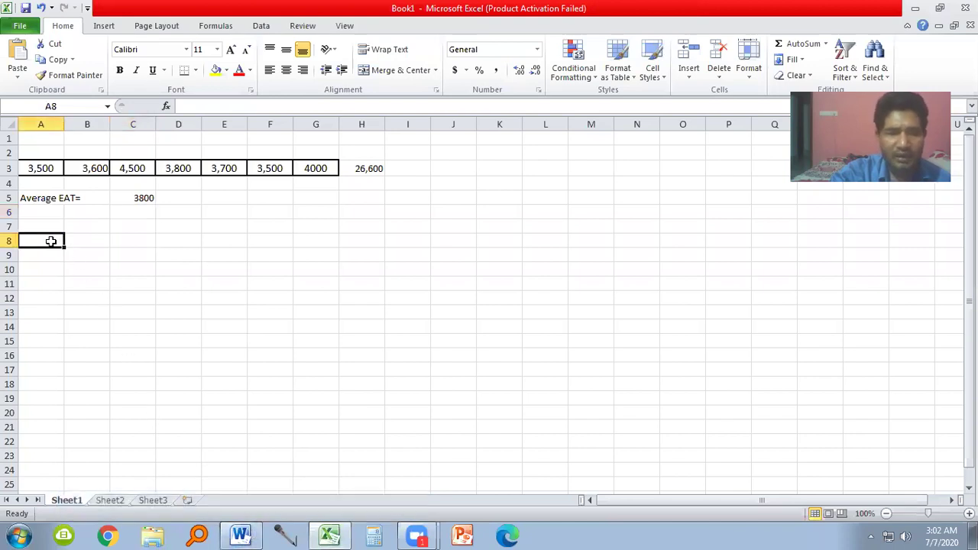
text(ARR =)
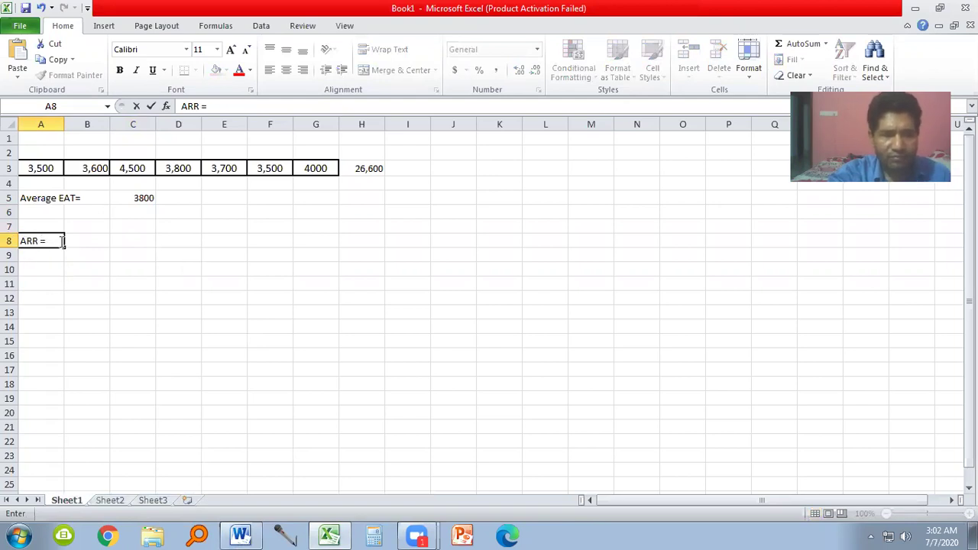
click(241, 535)
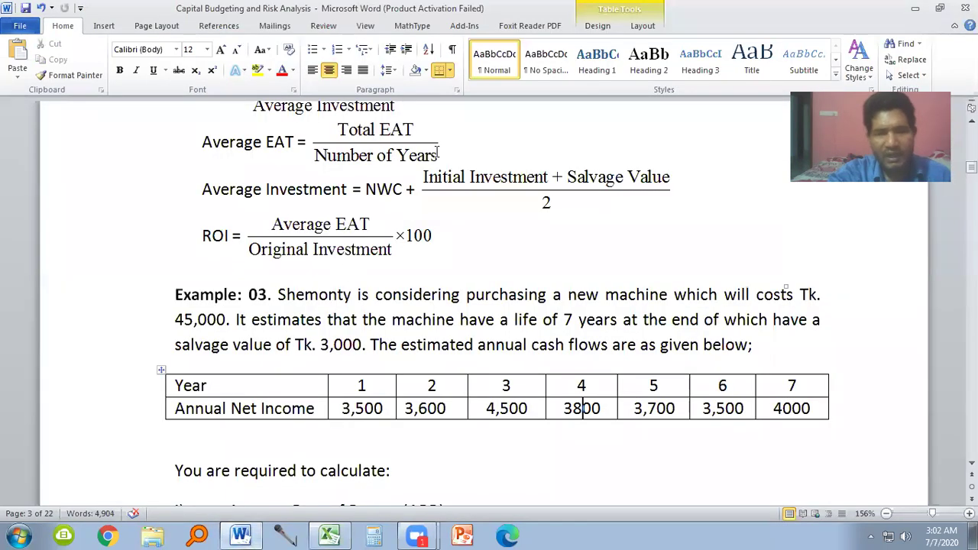
scroll(438, 152, up, 3)
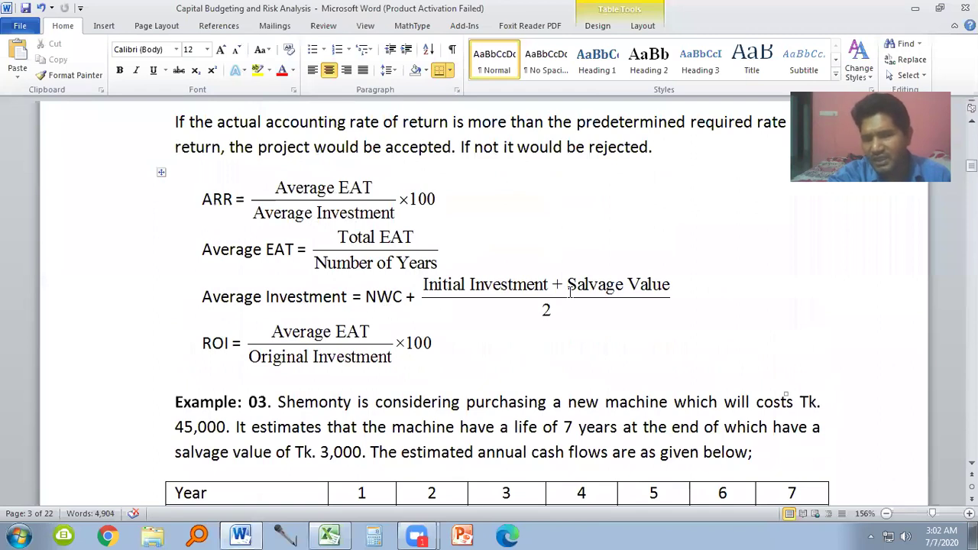
click(333, 535)
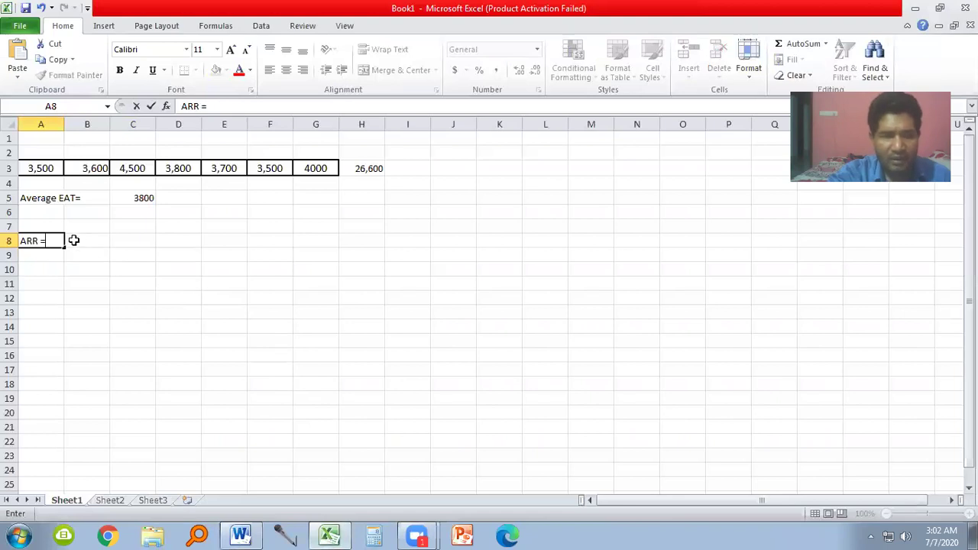
Label A7 as "Average Investment="
click(56, 225)
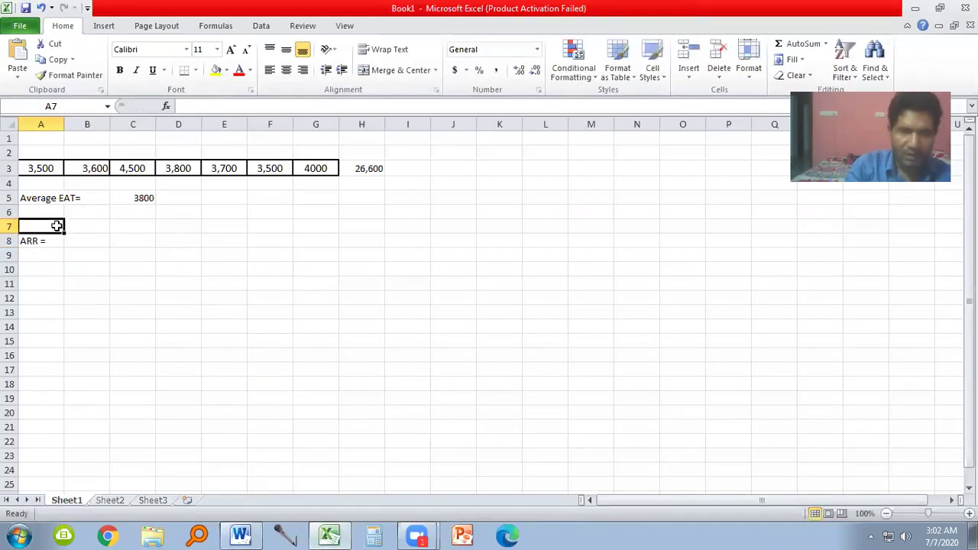
text(Average Investment)
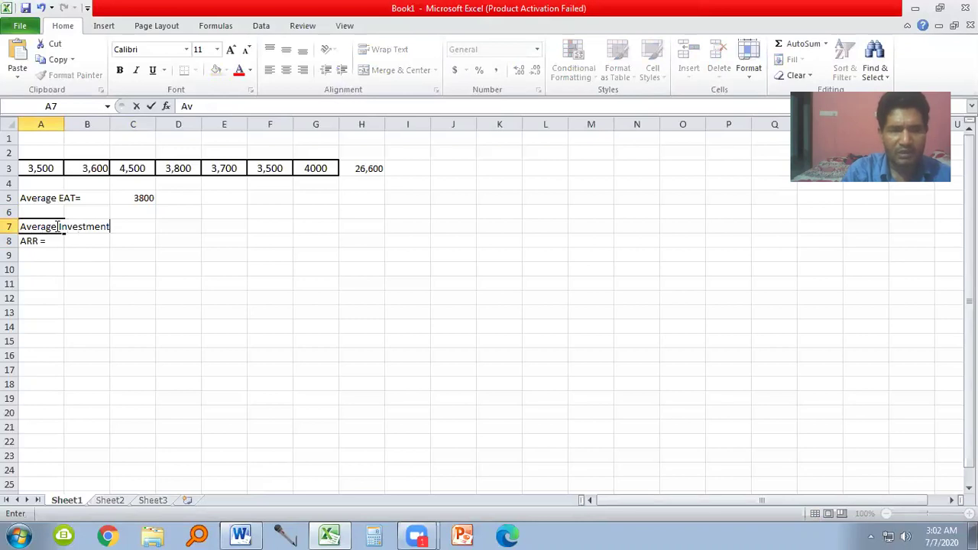
text(=)
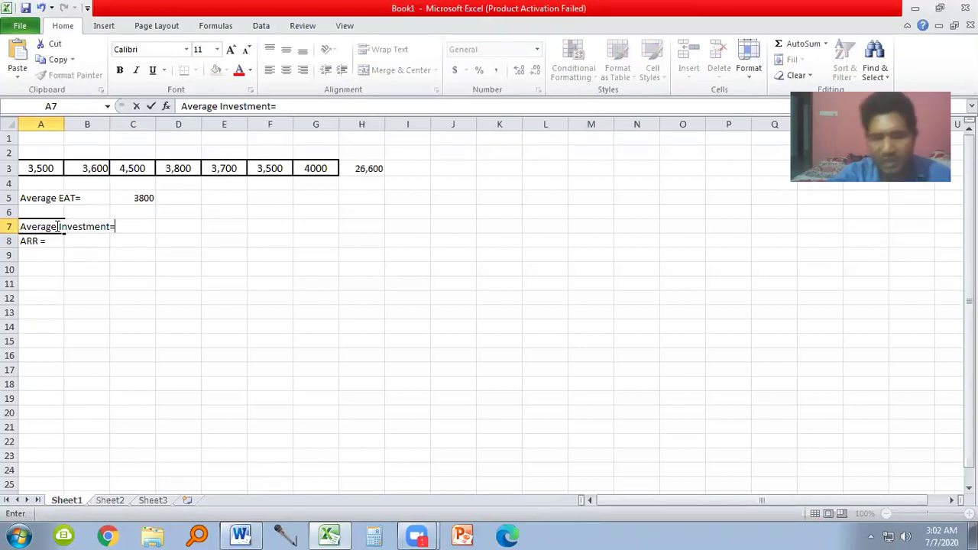
Enter the initial investment 45000 in D7 and the salvage value 3000 in E7
click(171, 226)
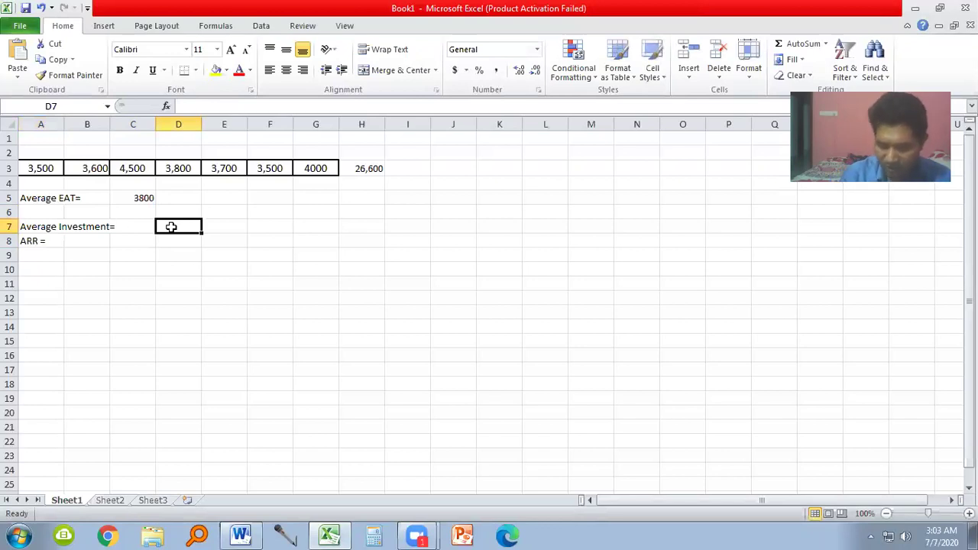
text(45000)
key(Tab)
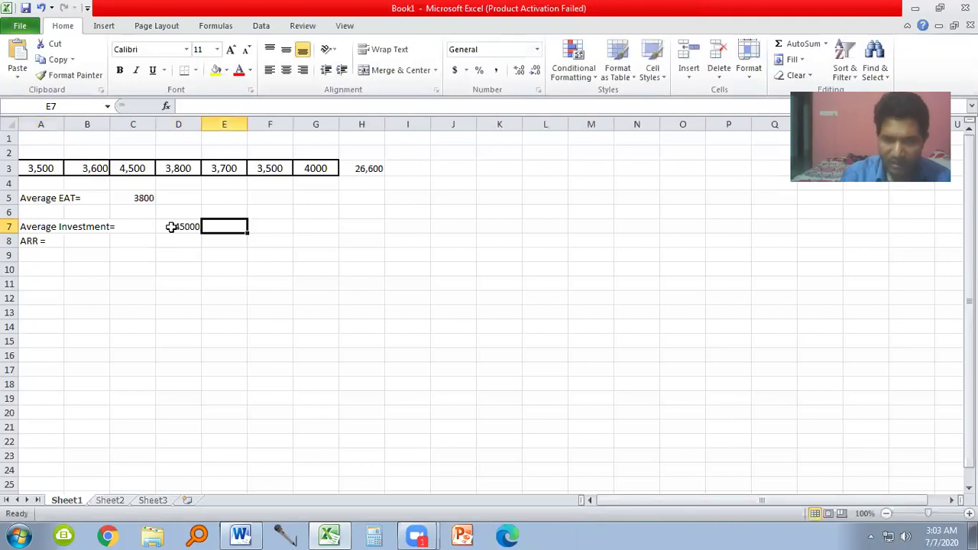
text(3000)
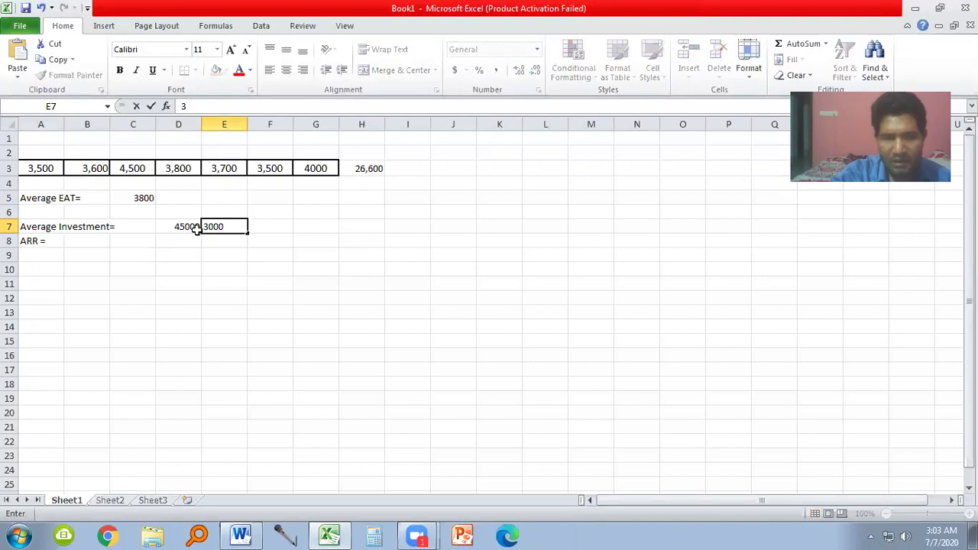
Sum the initial investment and salvage value in D7:E7 into F7 with AutoSum
drag(188, 225, 259, 223)
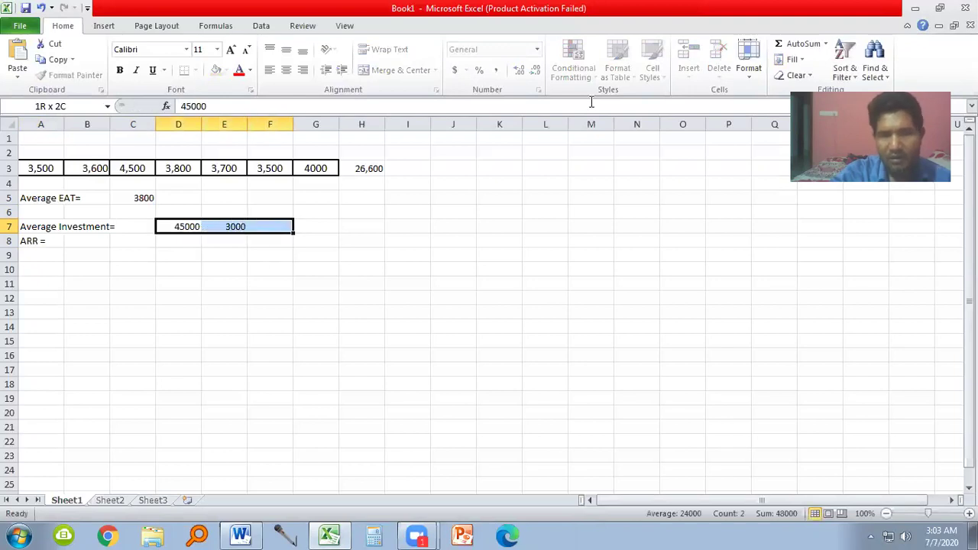
click(625, 232)
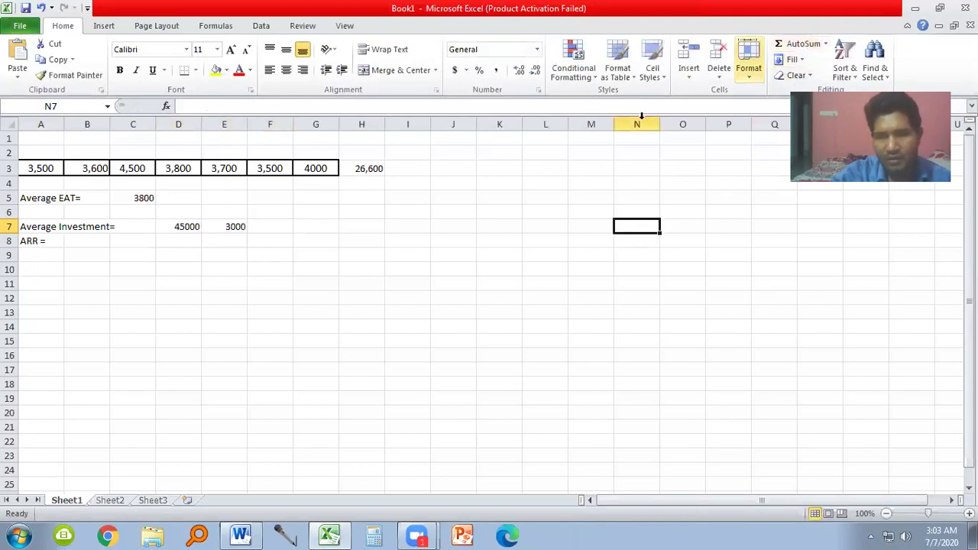
drag(175, 226, 250, 227)
click(795, 44)
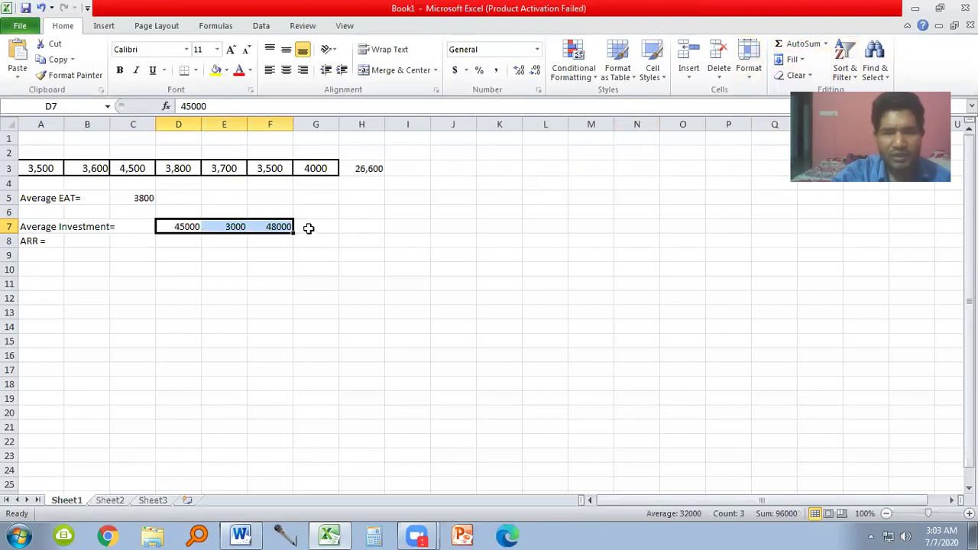
Try to edit the SUM formula in F7 and clear the cell
click(308, 228)
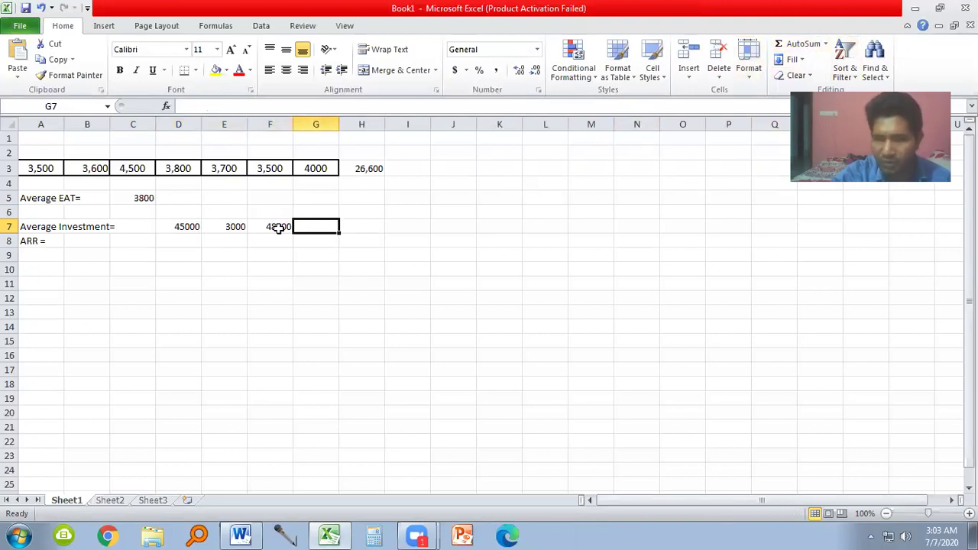
click(276, 227)
double_click(278, 227)
click(299, 268)
click(321, 341)
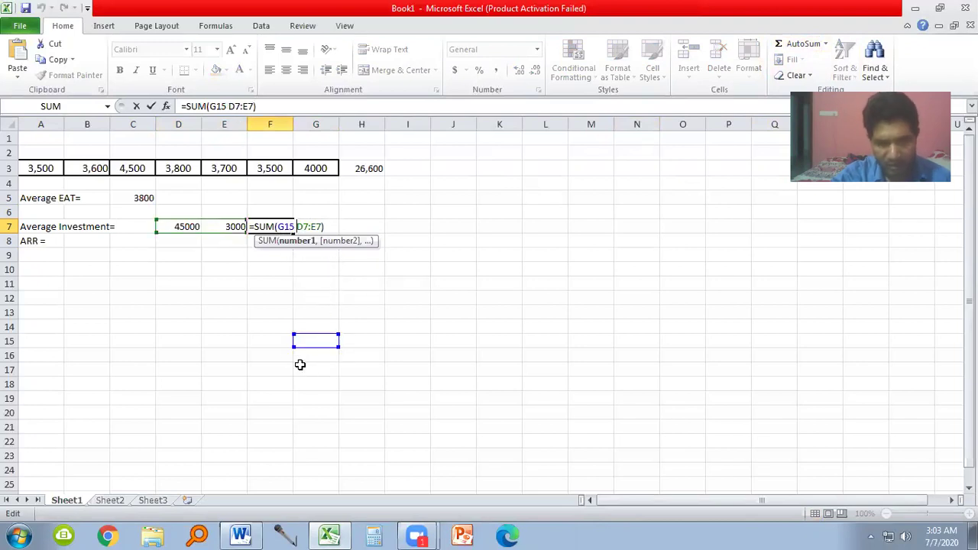
click(267, 345)
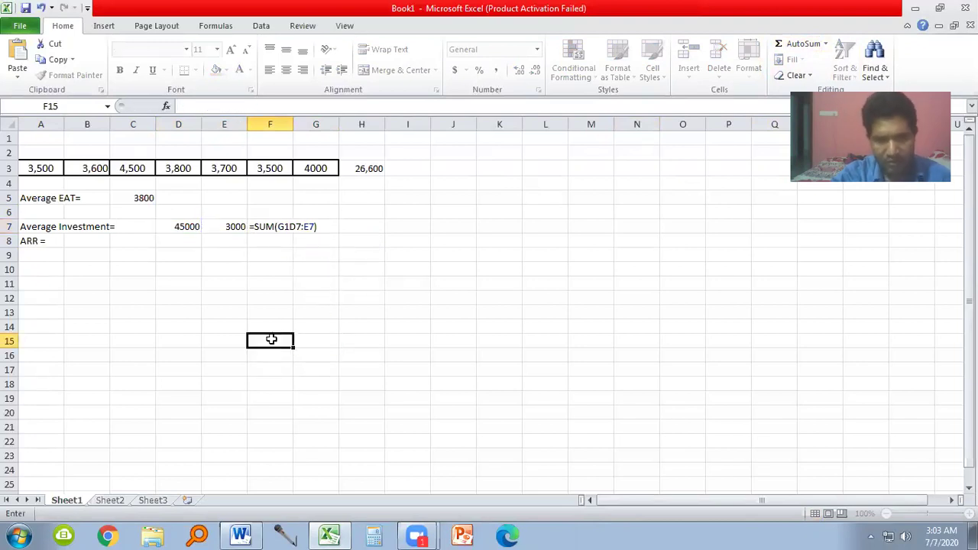
click(267, 228)
key(Delete)
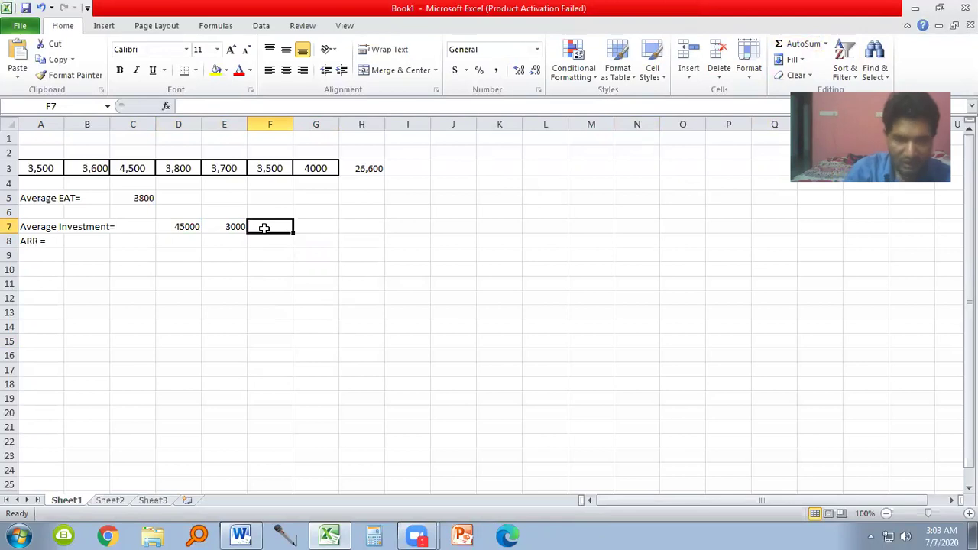
Enter the formula =D7+E7 in F7, accepting the proposed correction that removes the extra closing parenthesis
text(=)
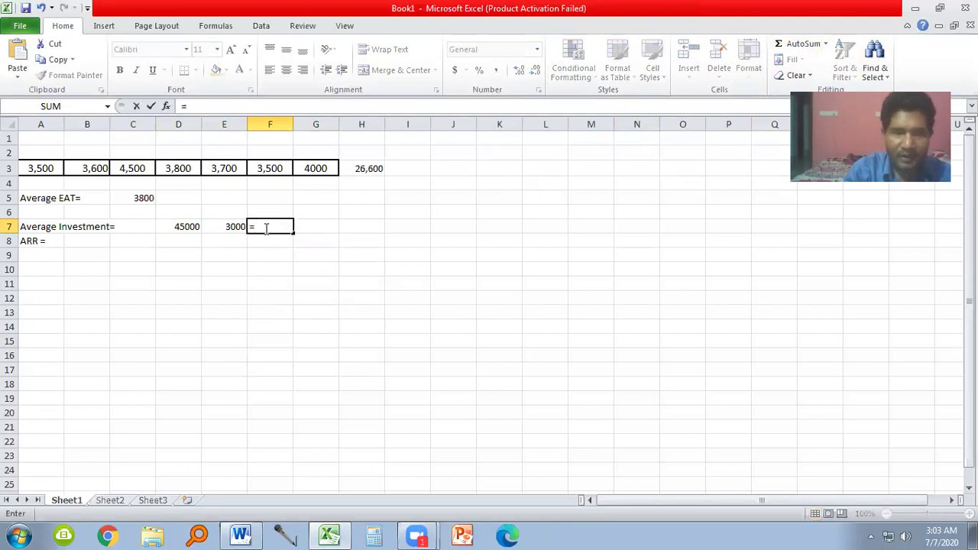
text(D7)
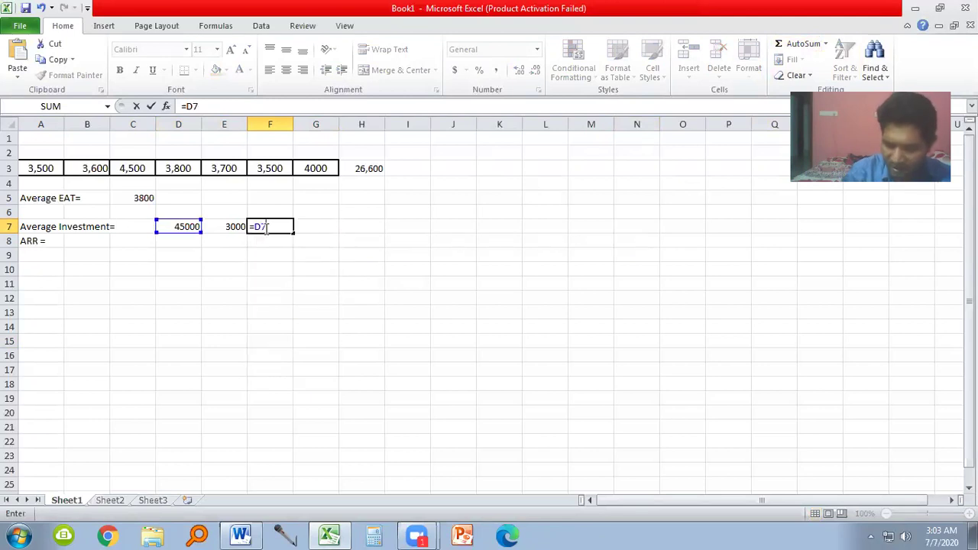
text(+E)
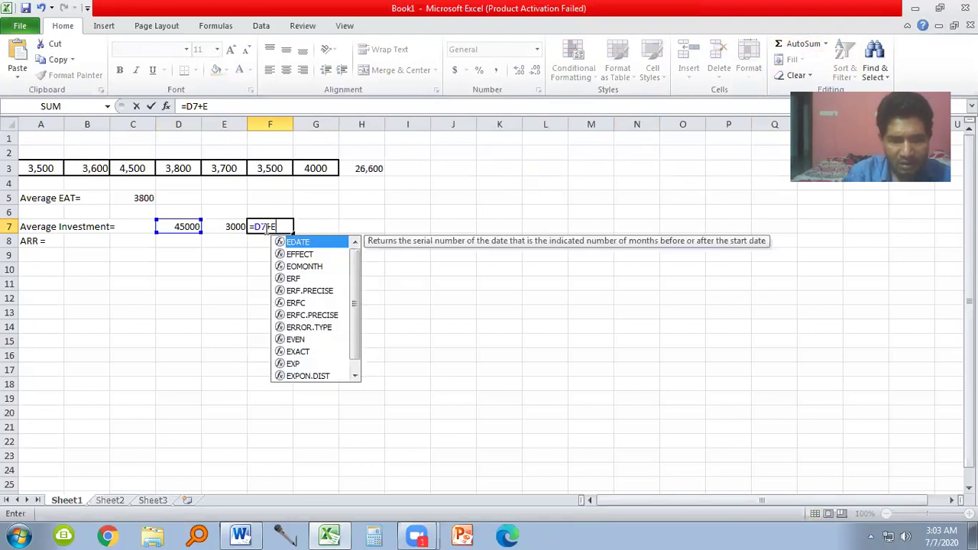
text(7)
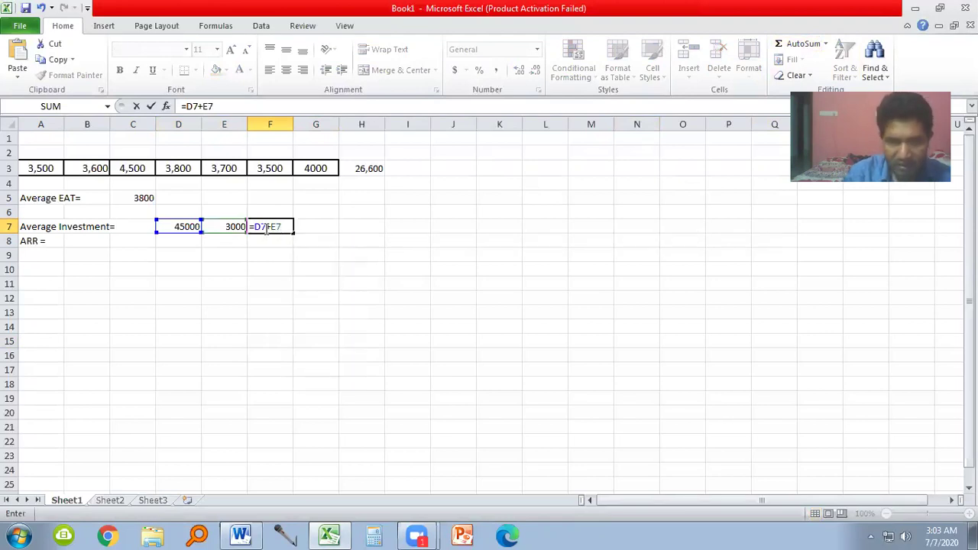
text())
key(Return)
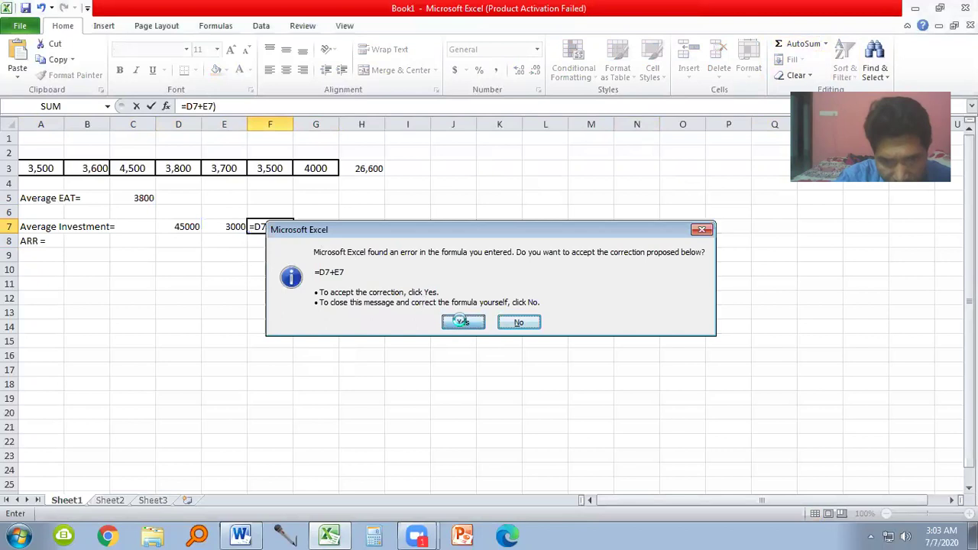
click(462, 323)
Change the formula in F7 to =(D7+E7)/2 to average the investment
double_click(258, 226)
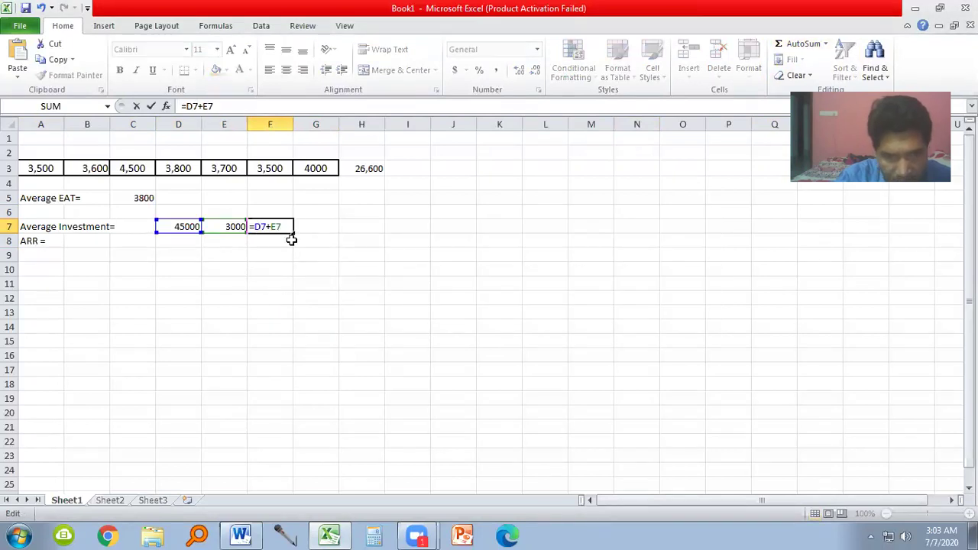
text(()
key(Right)
key(Right)
key(Right)
key(Right)
key(Right)
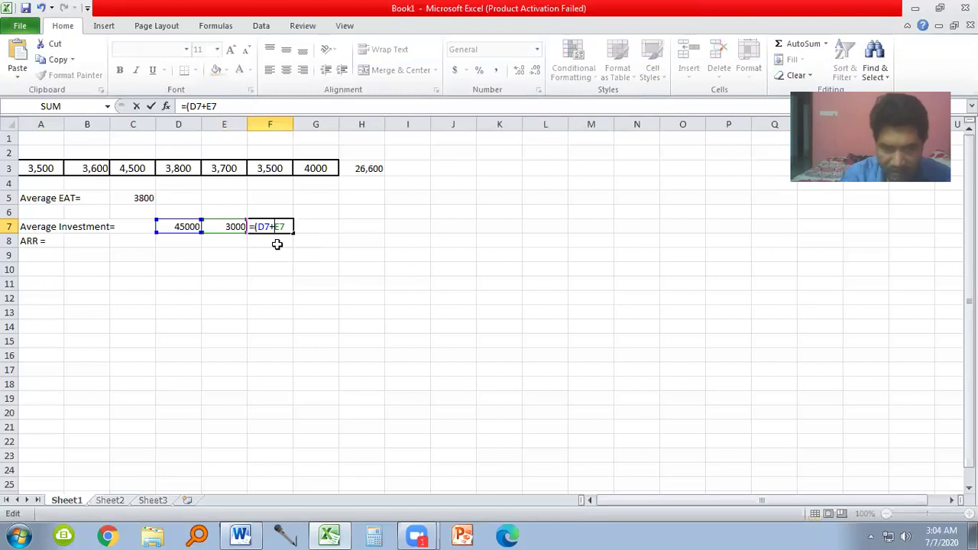
text()/2)
key(Return)
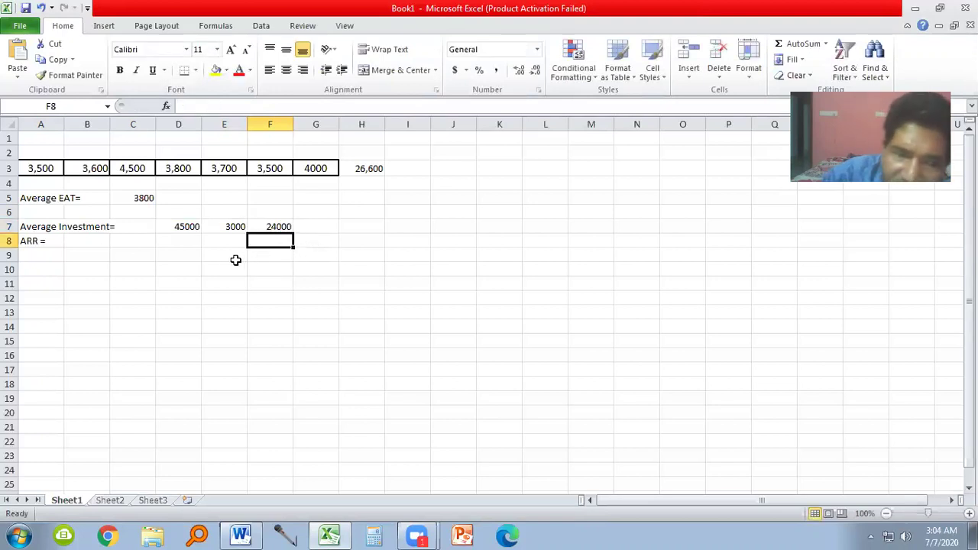
Move the ARR label from A8 down to A11 and retype it as "ARR"
click(44, 245)
drag(44, 246, 51, 283)
text(A)
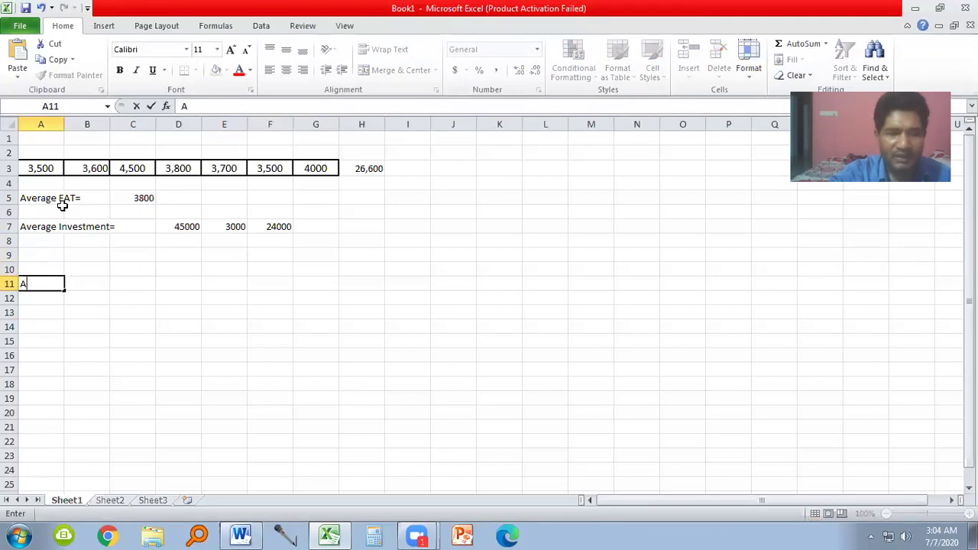
text(RR)
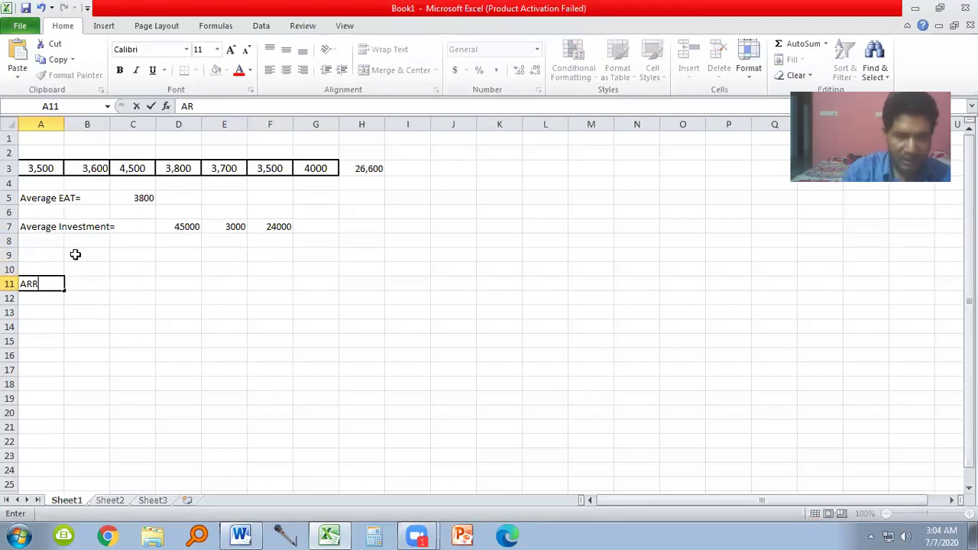
Enter the description "Average EAT/Average Investment" in B11 beside the ARR label and select F11 for the calculation
click(88, 279)
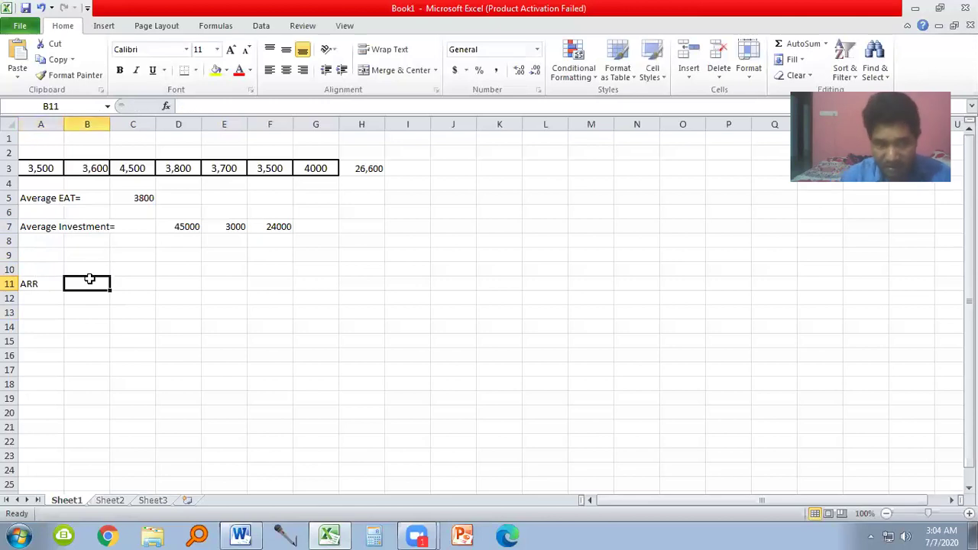
text(Ave)
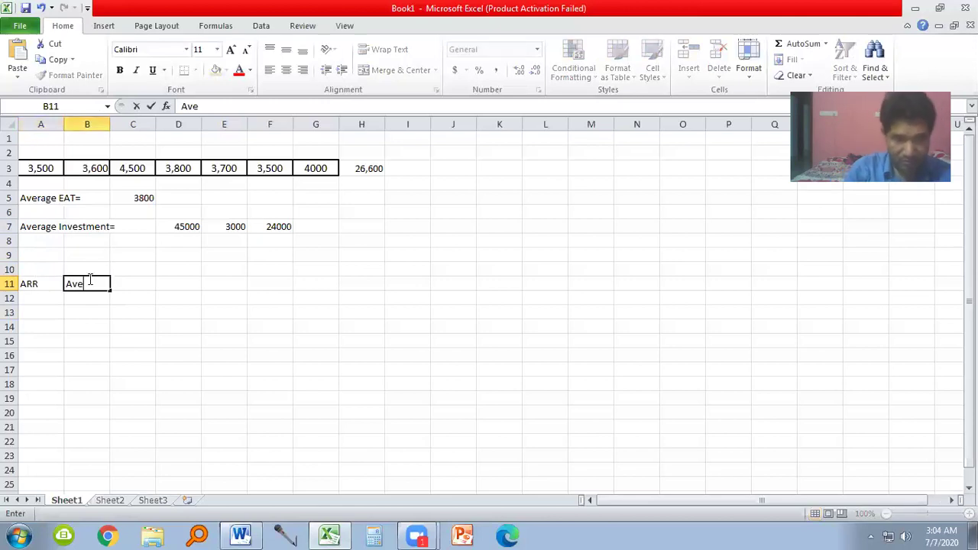
text(rage EAT)
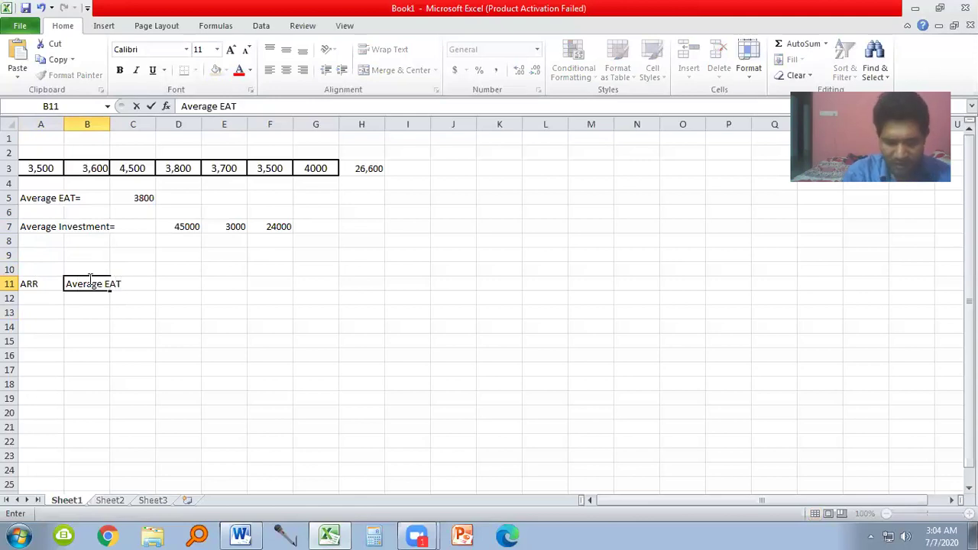
text(/)
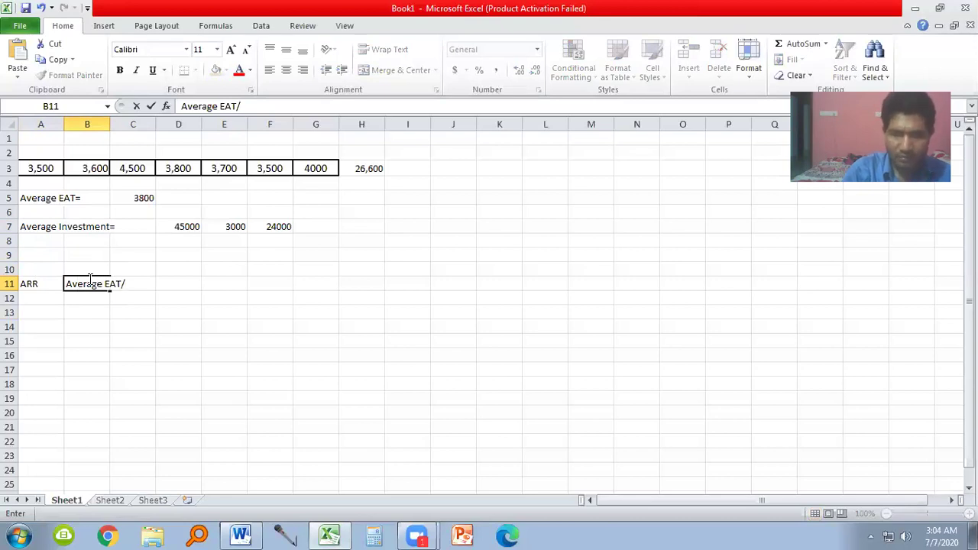
text(Aver)
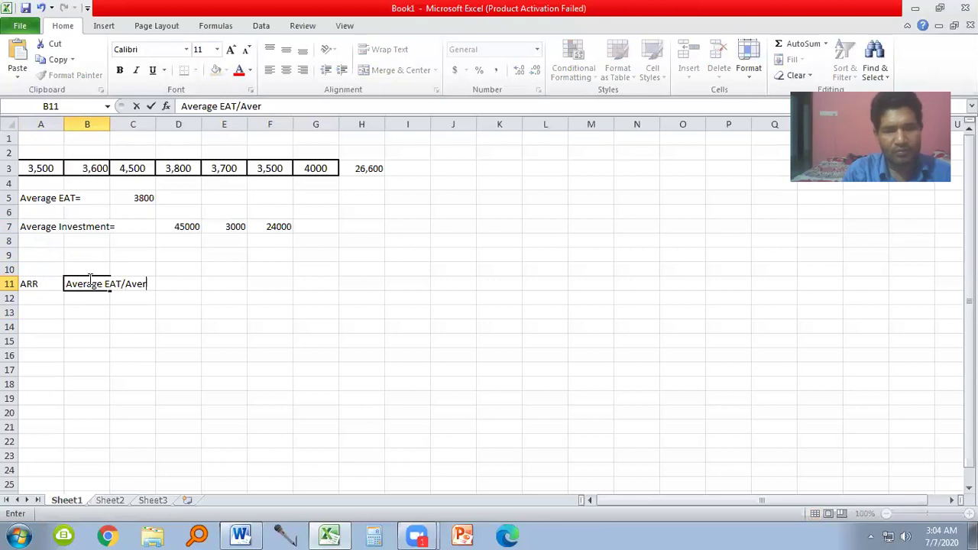
text(age )
text(Invea)
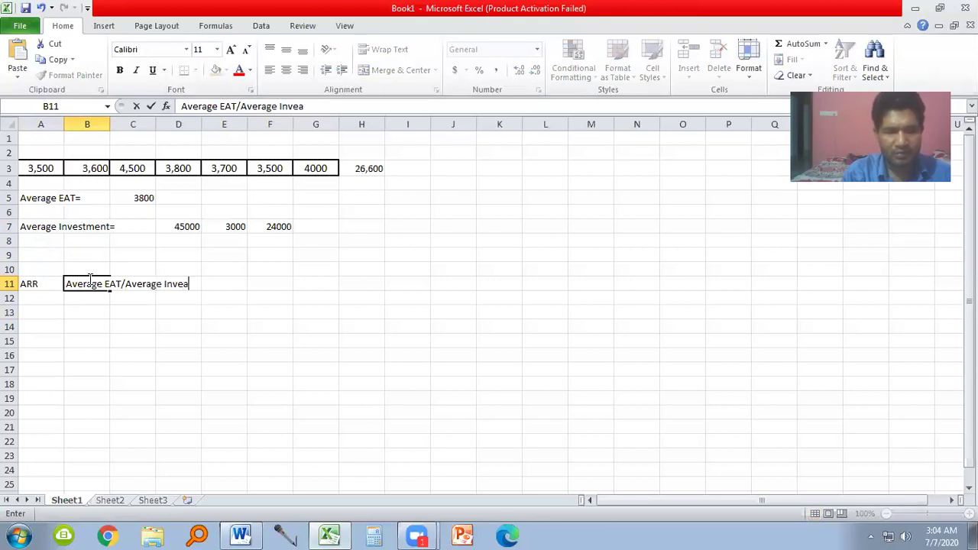
key(BackSpace)
text(stment)
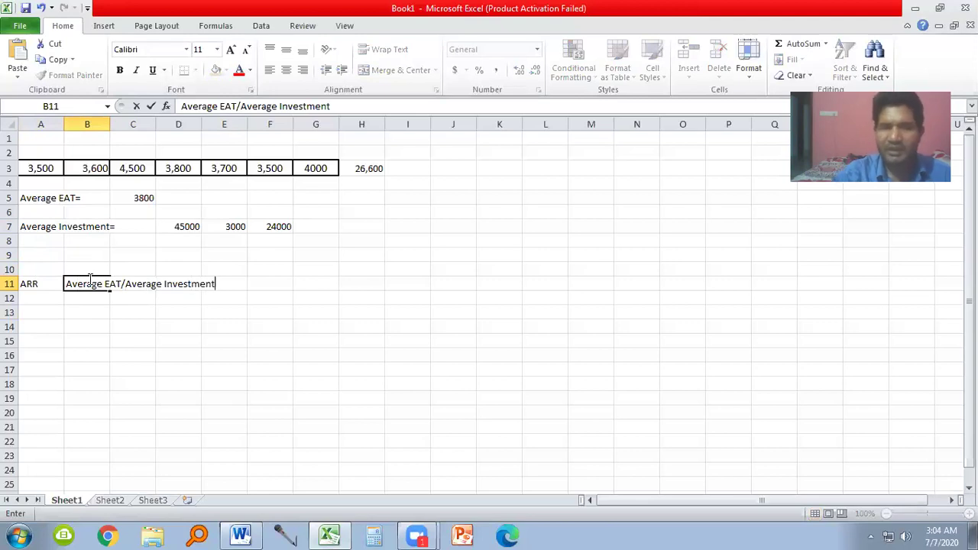
click(163, 353)
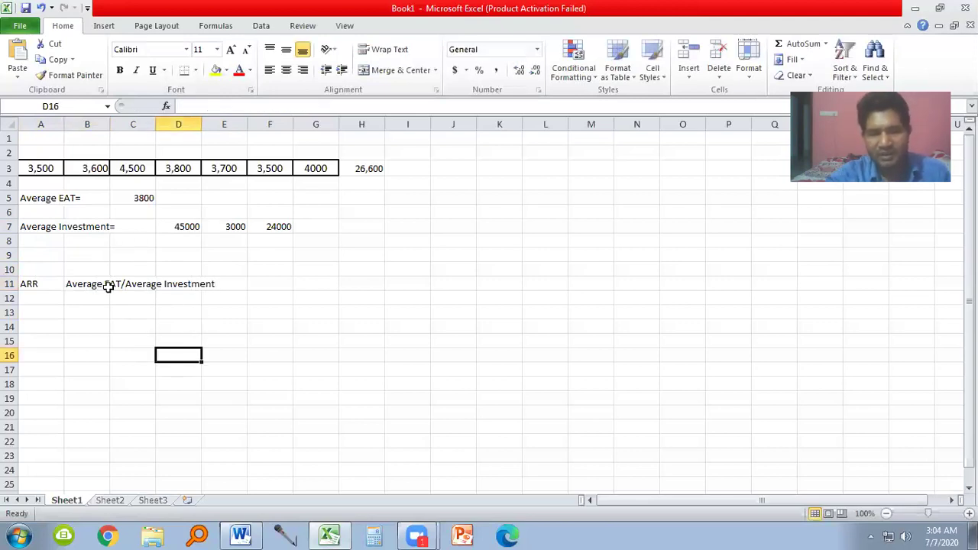
click(279, 286)
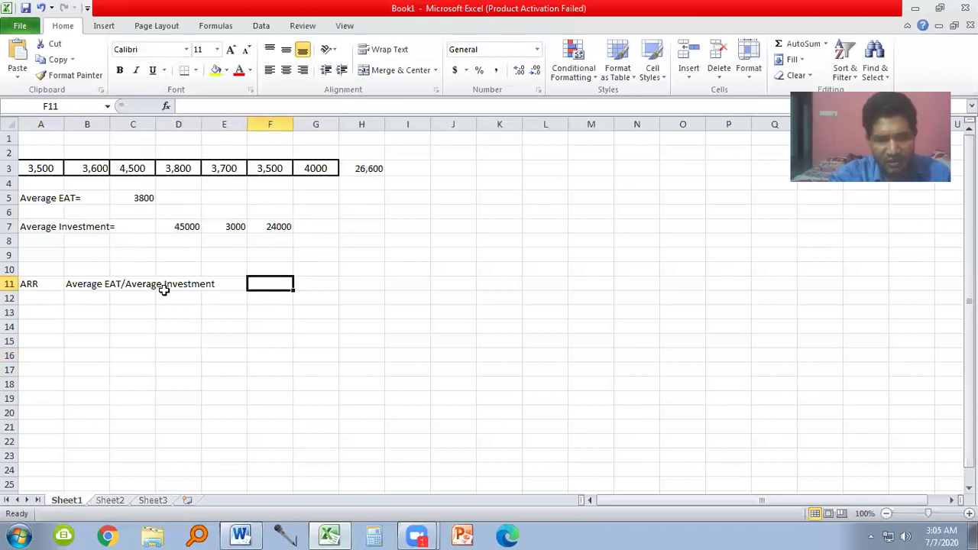
text(3)
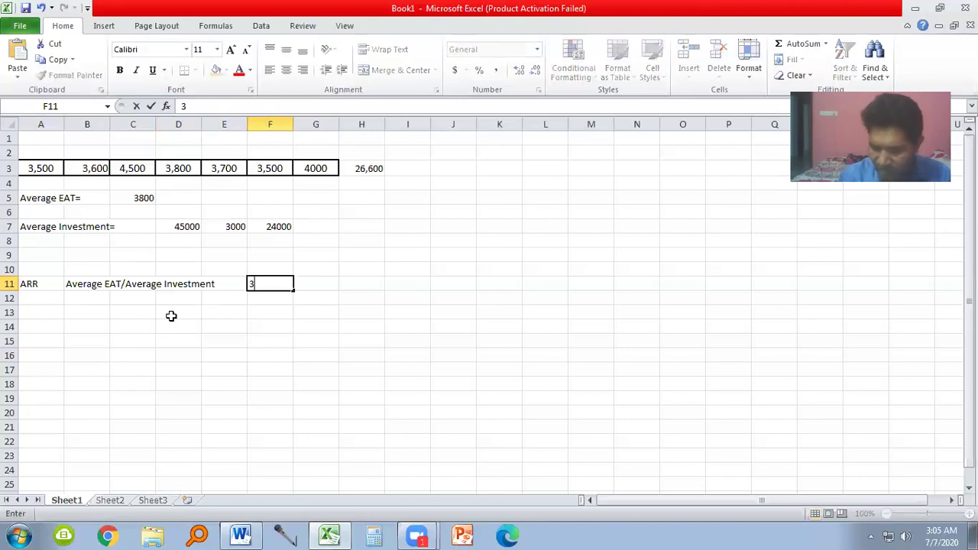
text(800/)
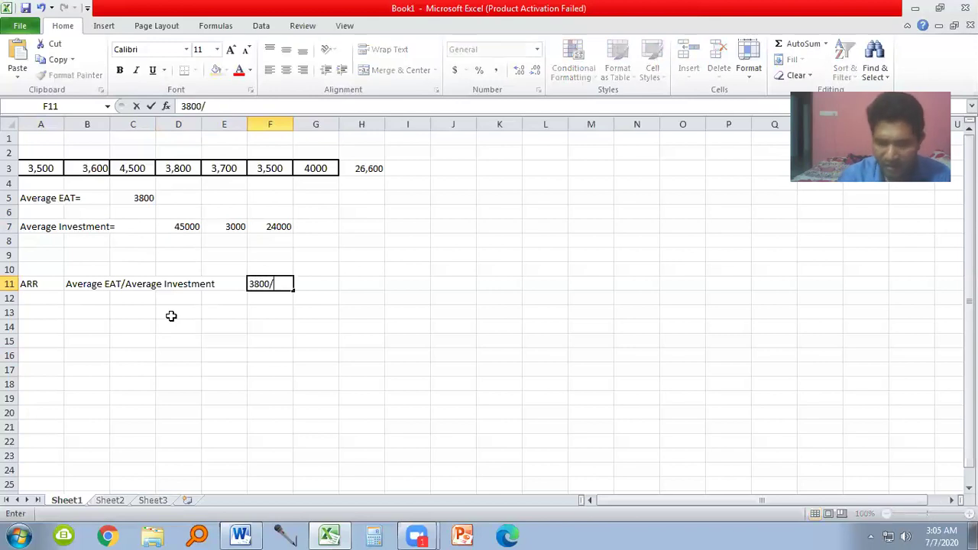
key(BackSpace)
key(BackSpace)
key(BackSpace)
key(BackSpace)
key(BackSpace)
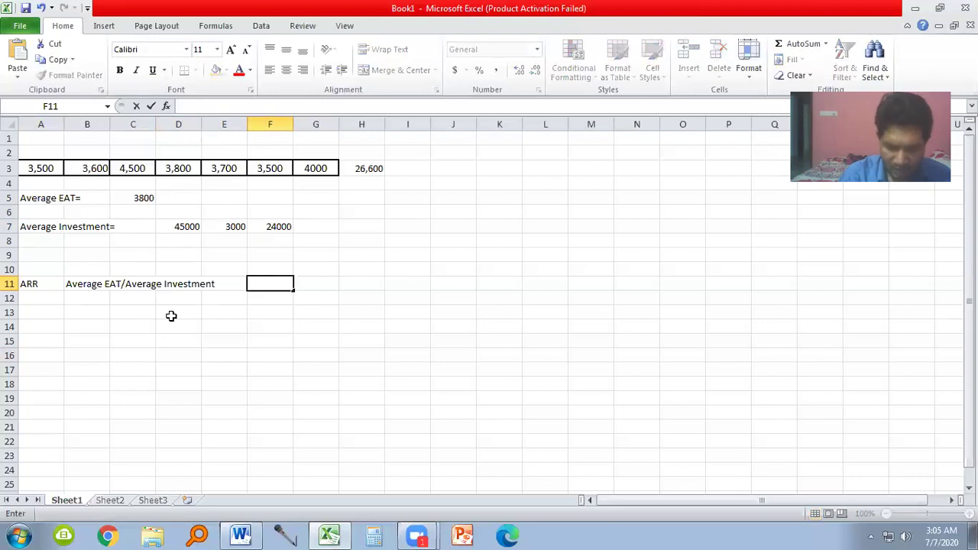
Calculate the ARR percentage in F11 with the formula =3800/24000*100
text(=3800)
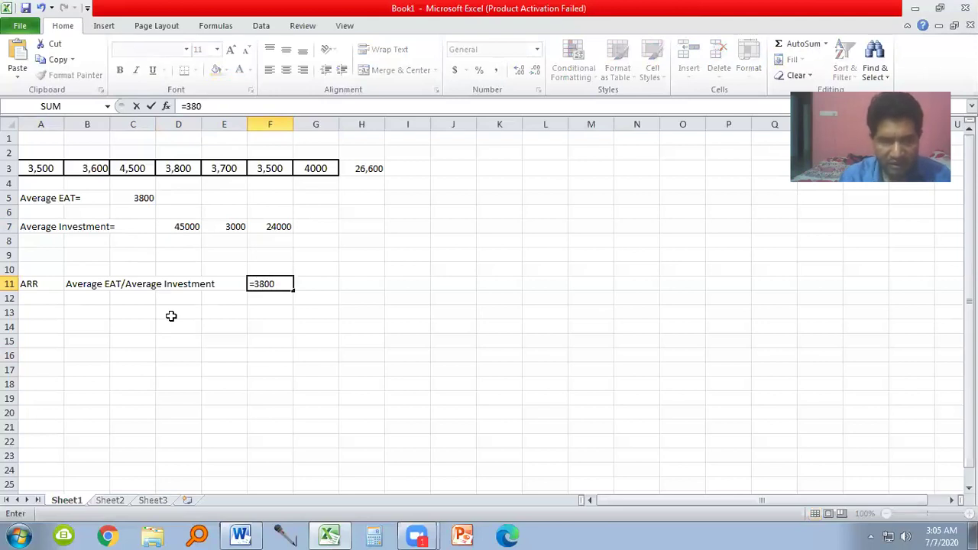
text(/2400)
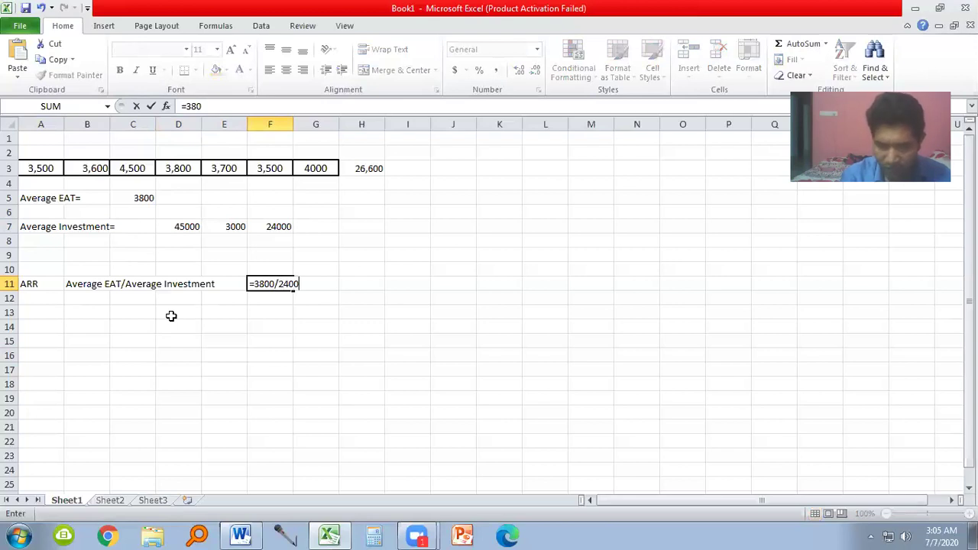
text(0)
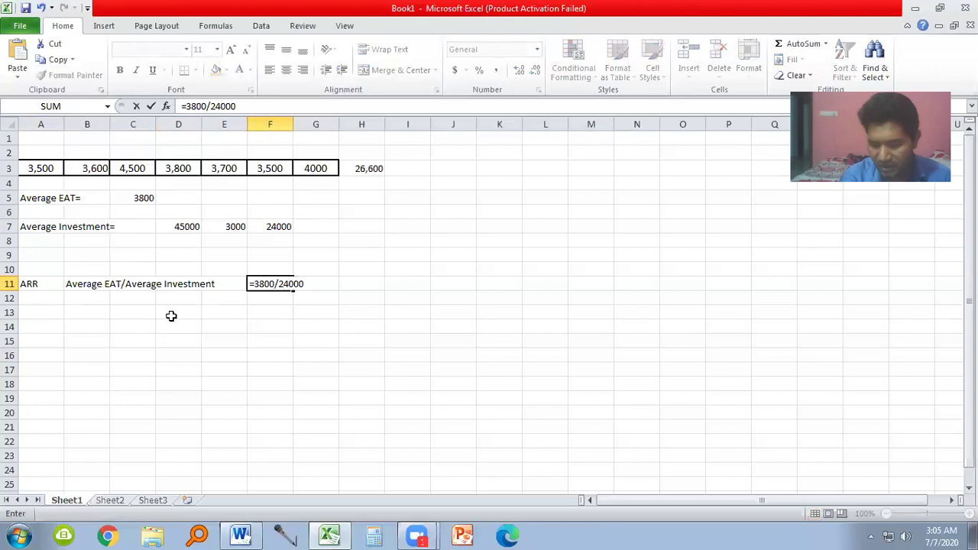
text(*100)
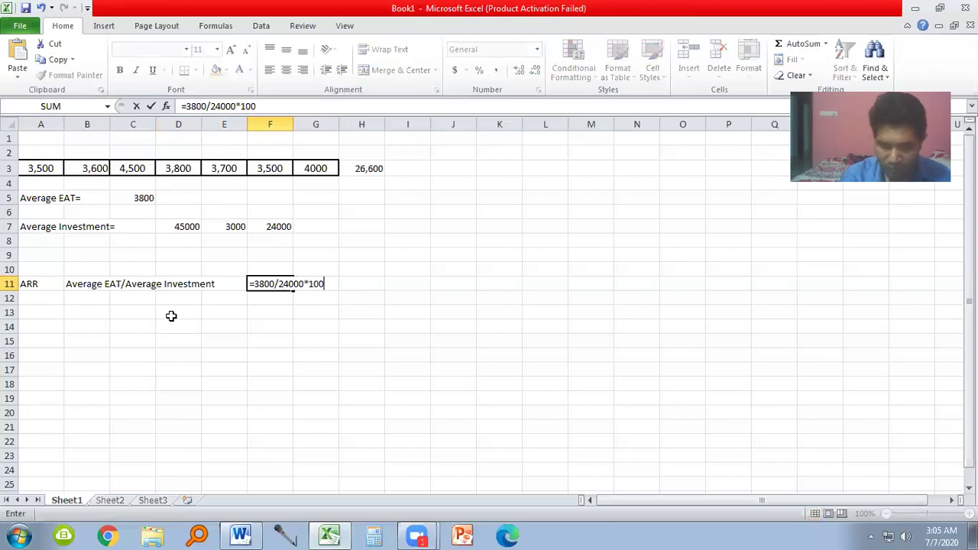
key(Return)
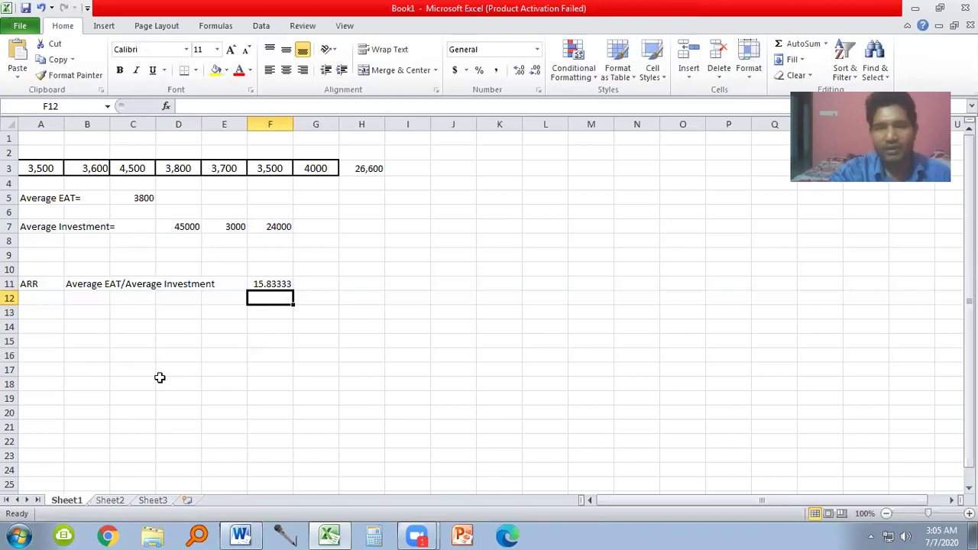
Switch to the Word document to review the ROI formula and the Example 03 data, and return to the Excel workbook
click(241, 534)
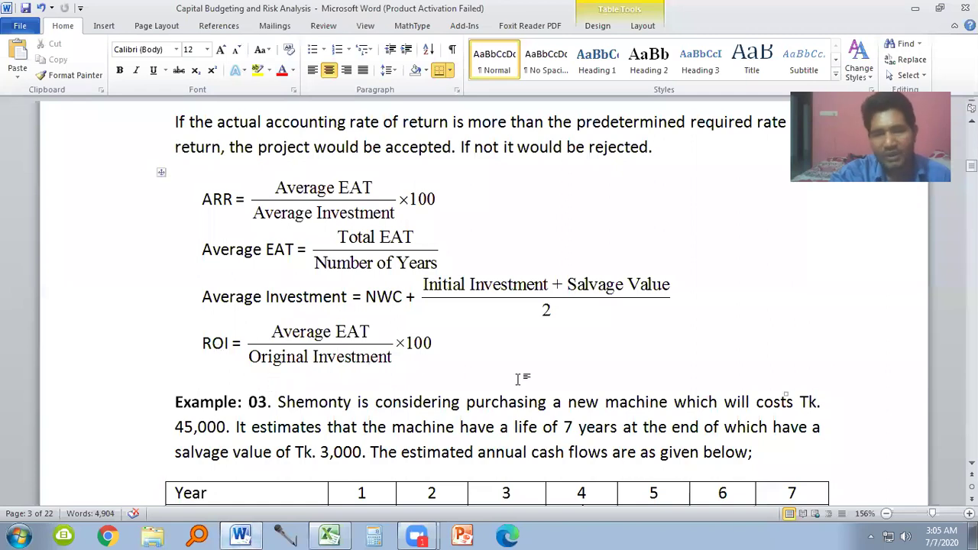
scroll(518, 378, down, 1)
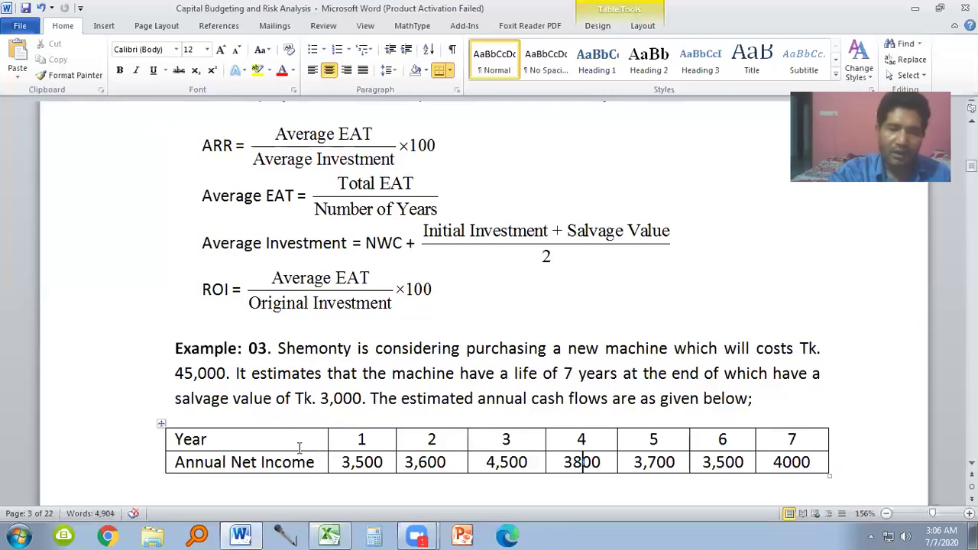
click(329, 535)
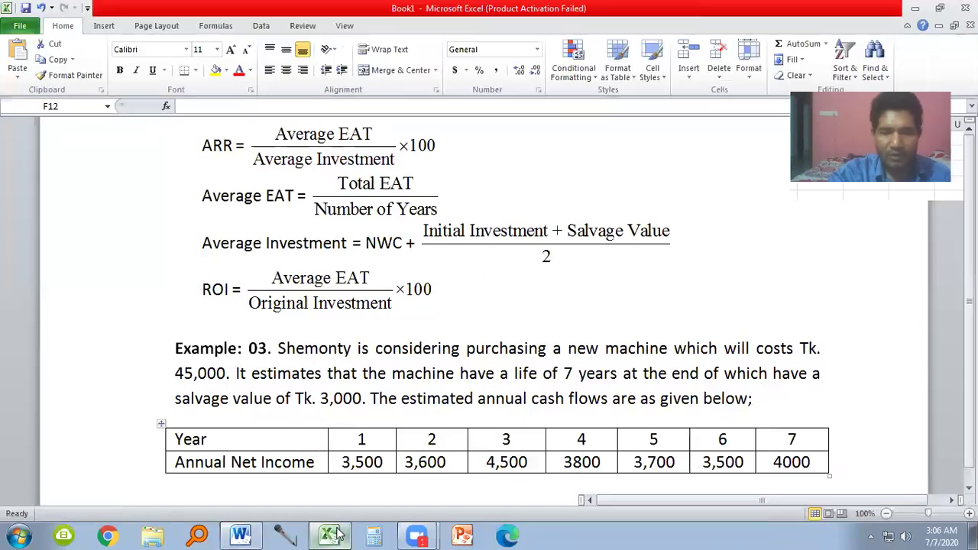
Label A14 as "ROI" and calculate its percentage in B14 with the formula =3800/45000*100
click(52, 327)
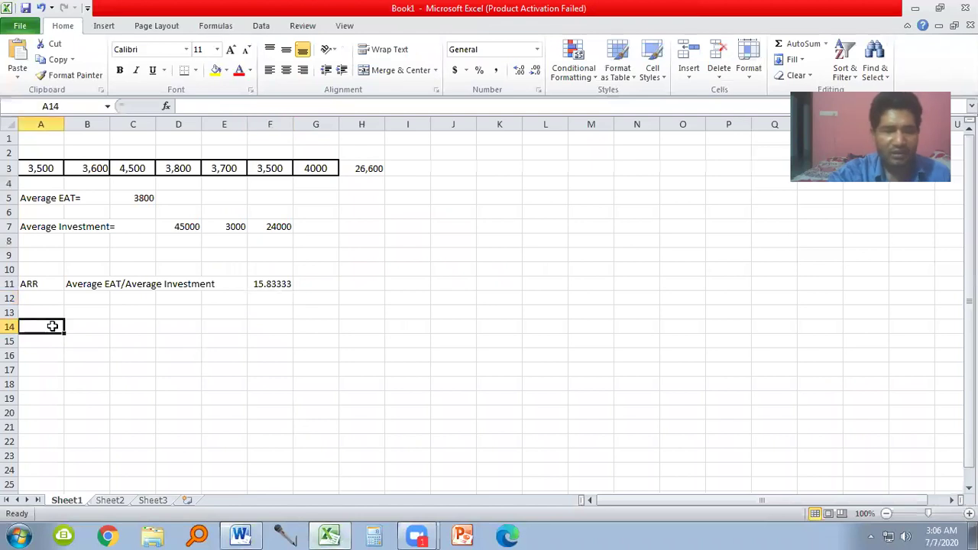
text(ROI)
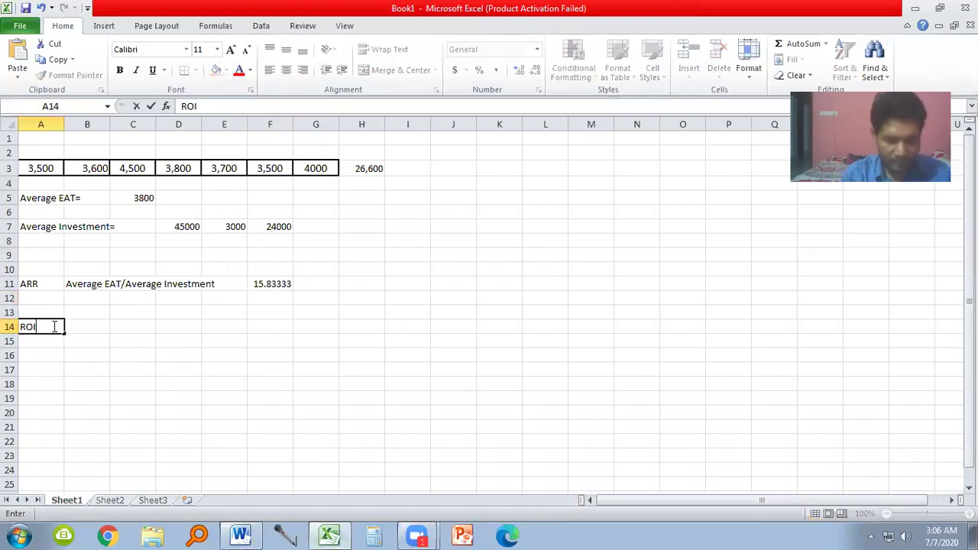
key(Tab)
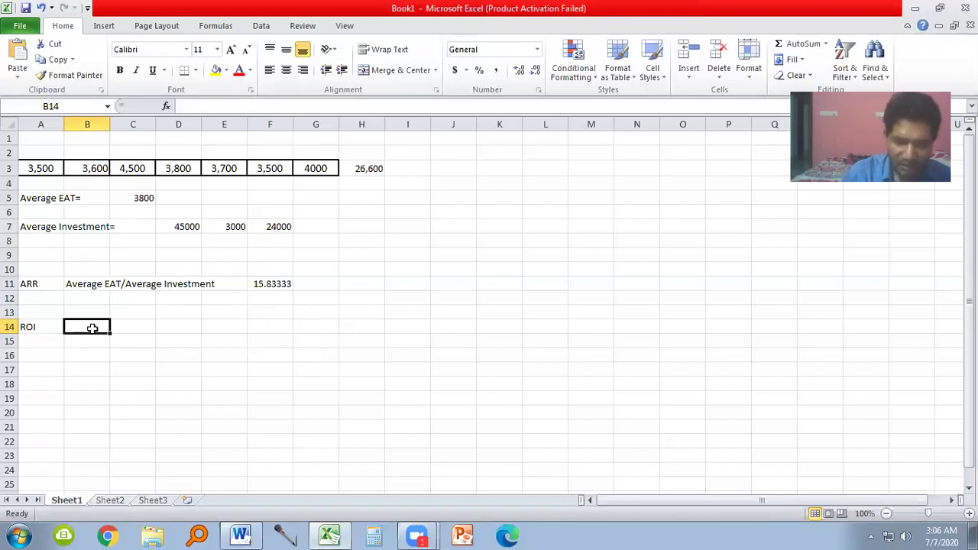
text(=)
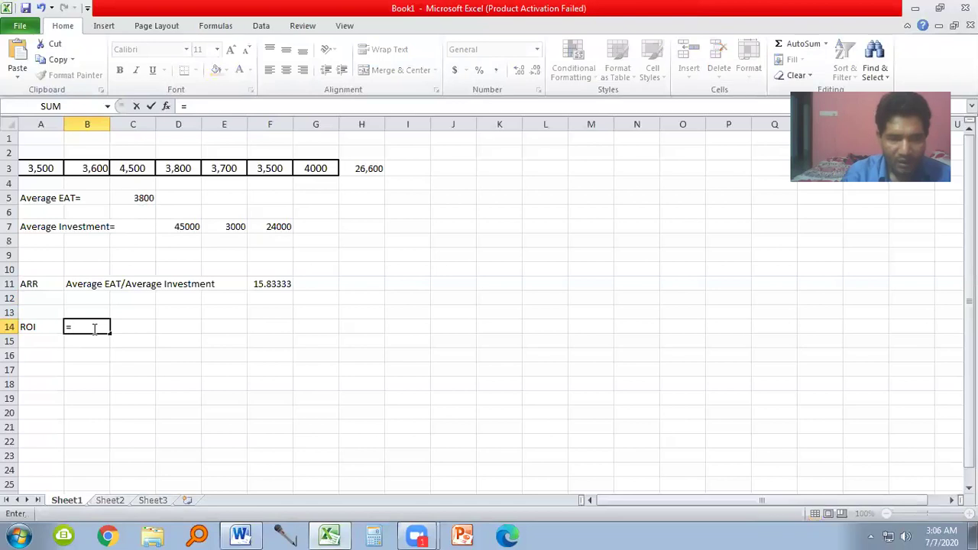
text(3800)
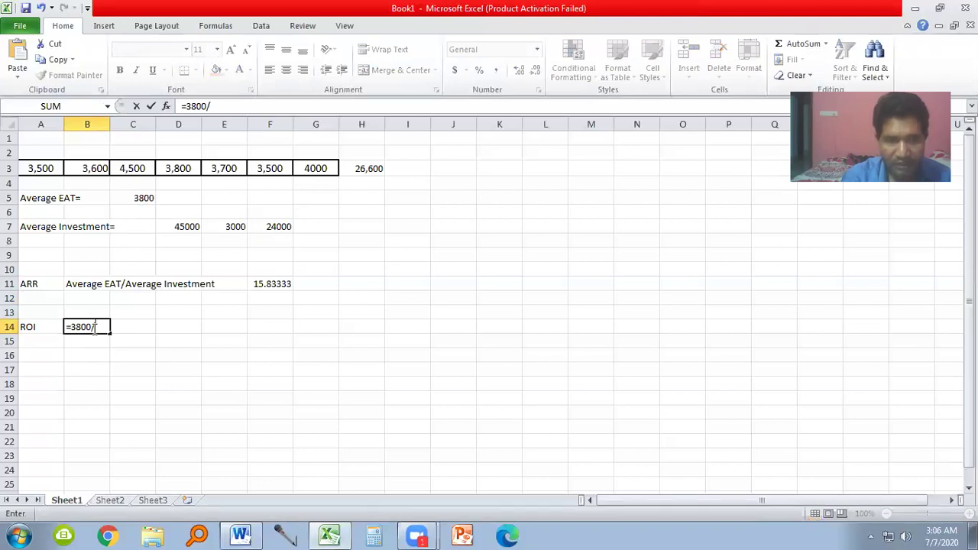
text(/45)
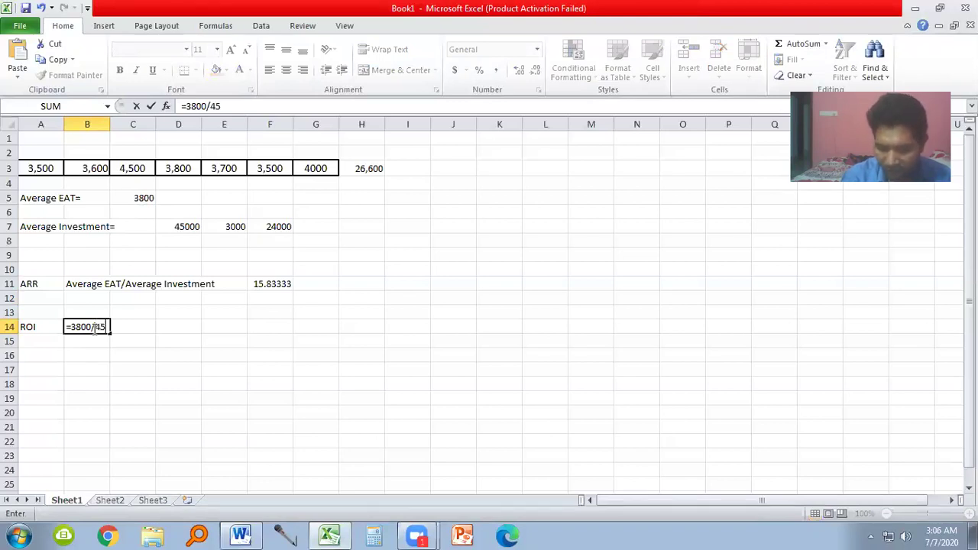
text(000)
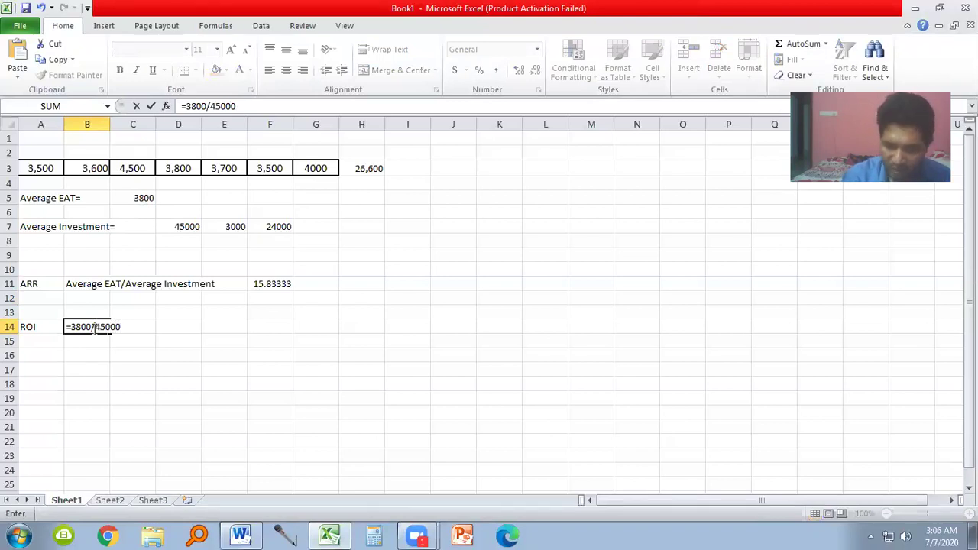
text(*100)
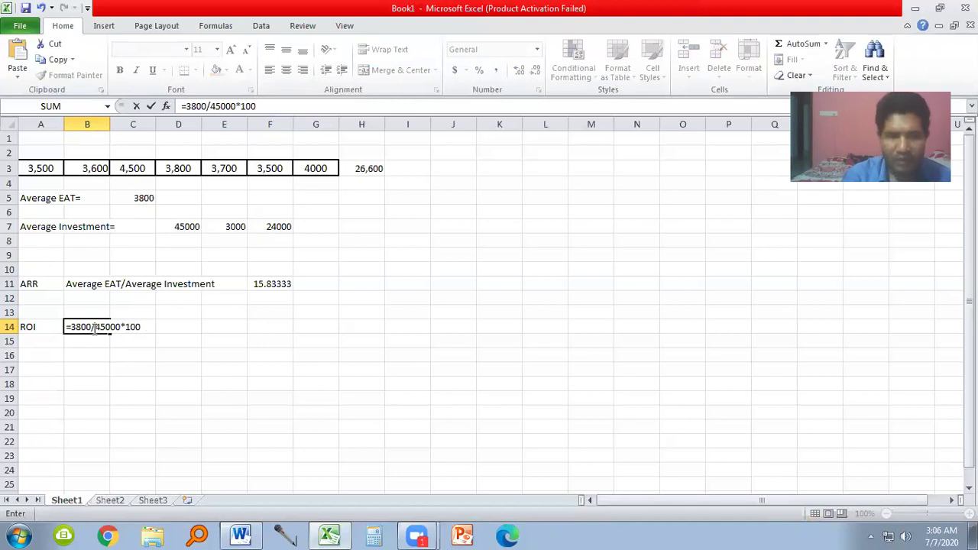
key(Return)
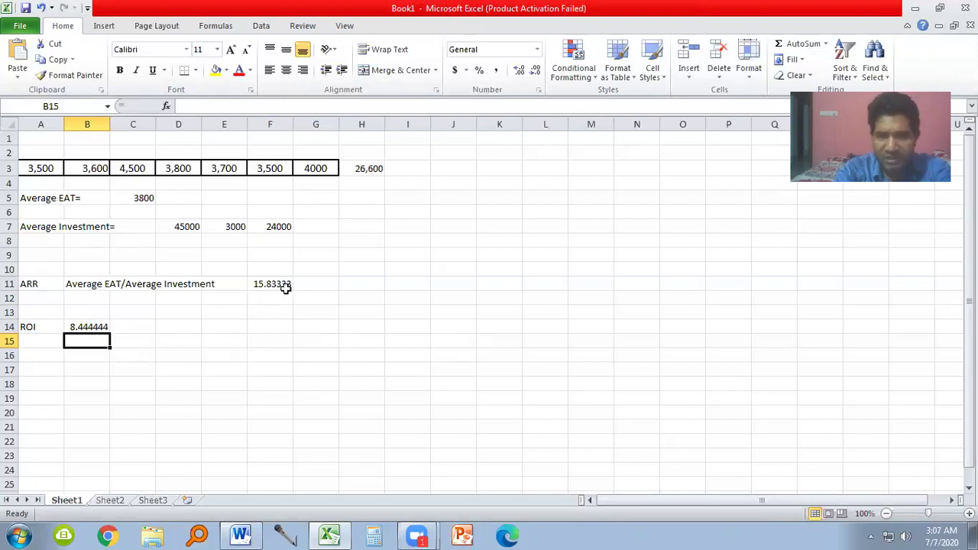
Write the percentage results beside the calculations: 15.33% in G11 for ARR and 8.44% in G14 for ROI
click(313, 284)
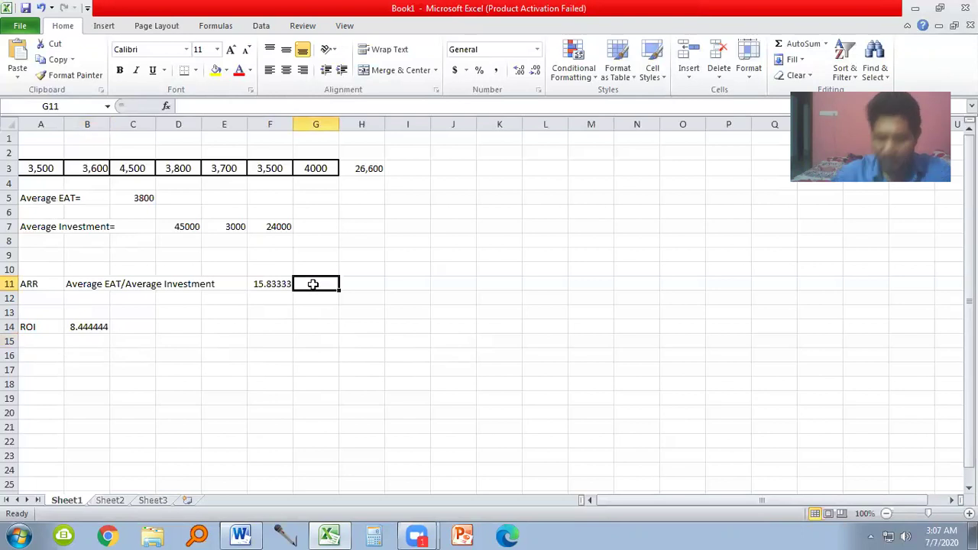
text(15.3)
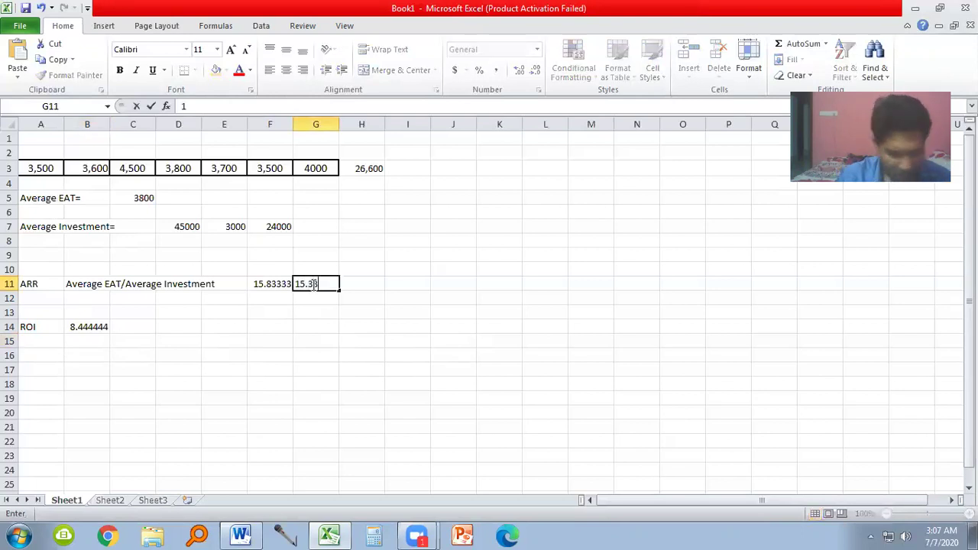
text(3%)
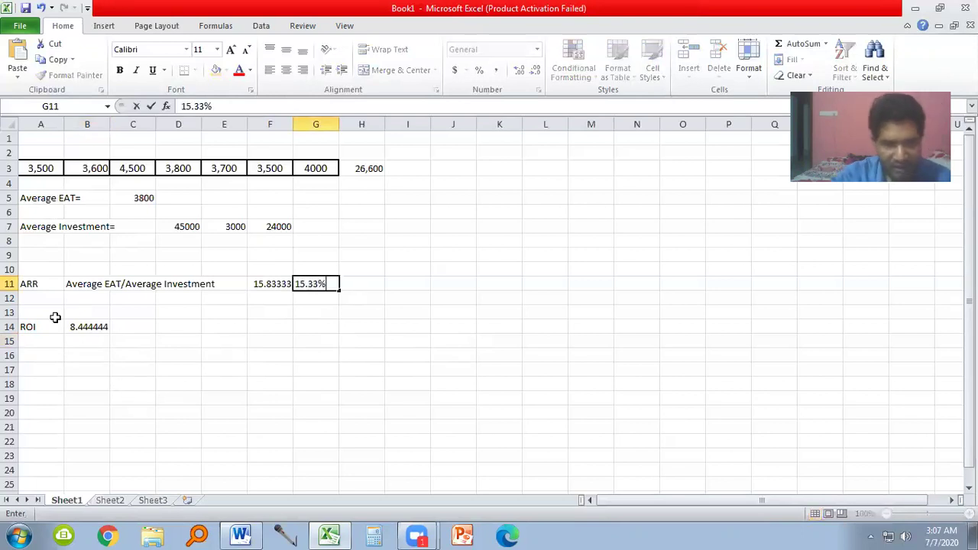
click(315, 324)
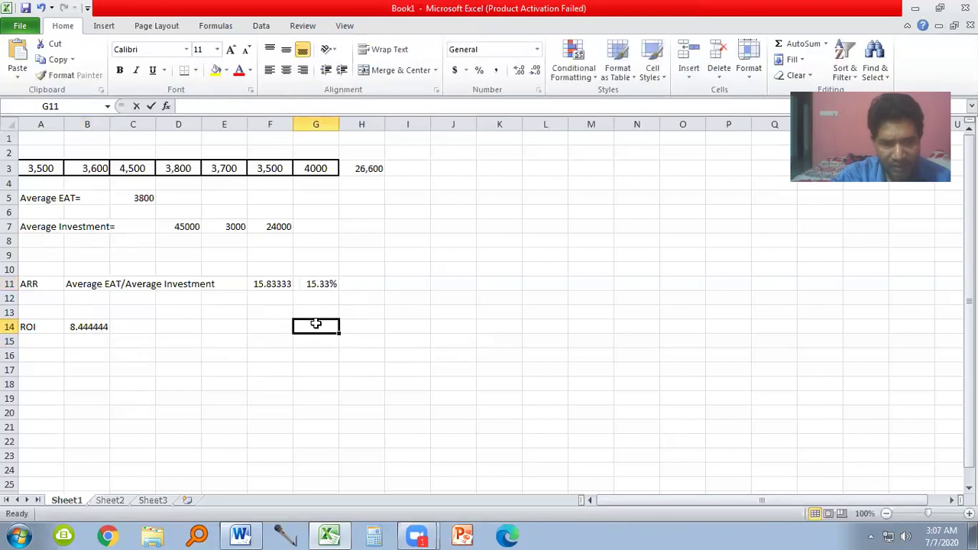
text(8.44)
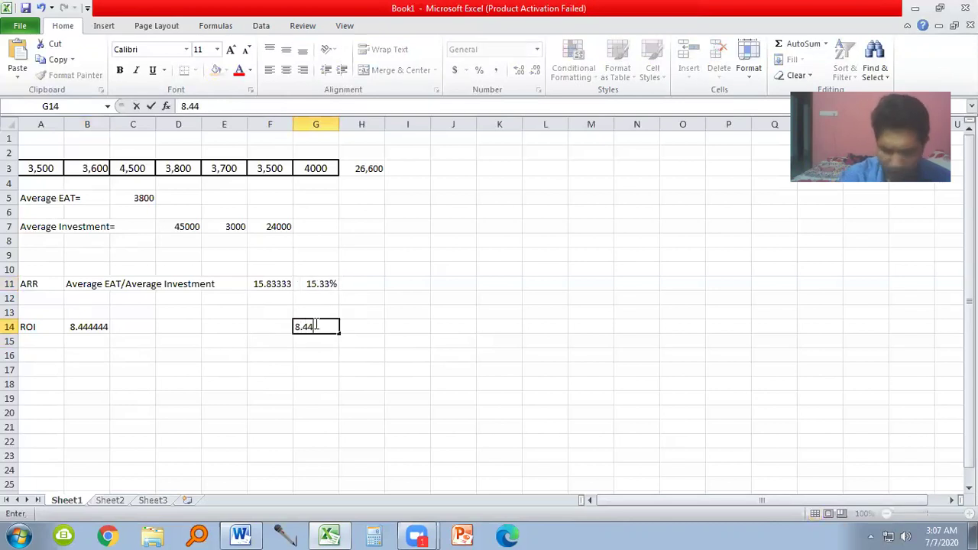
text(%)
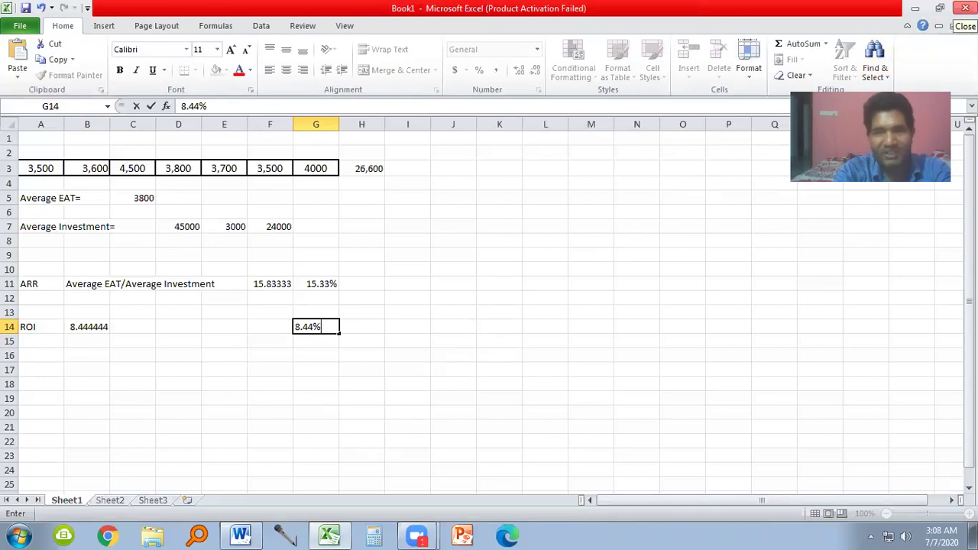
Close the Book1 workbook without saving its changes, leaving the existing Book1.xlsx in the Documents library unreplaced
click(964, 9)
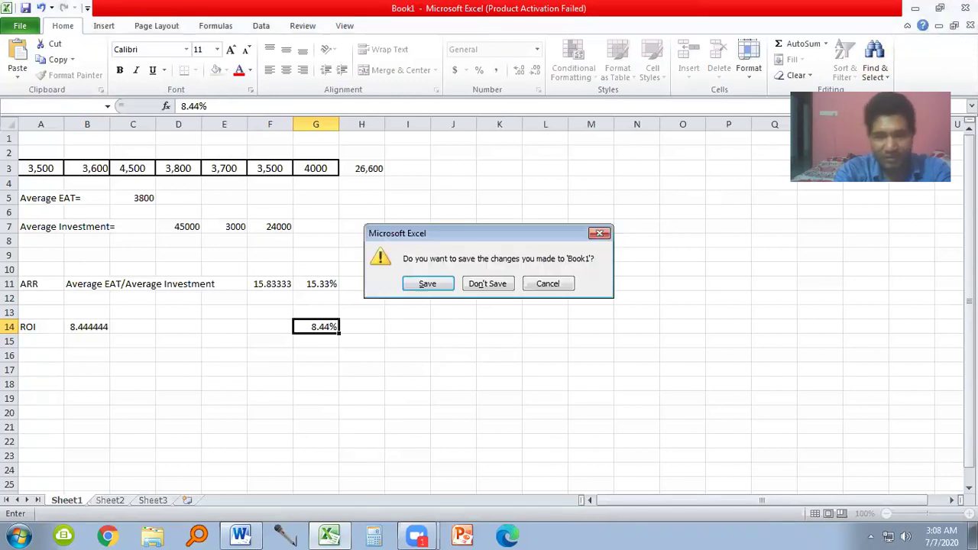
click(427, 284)
click(367, 340)
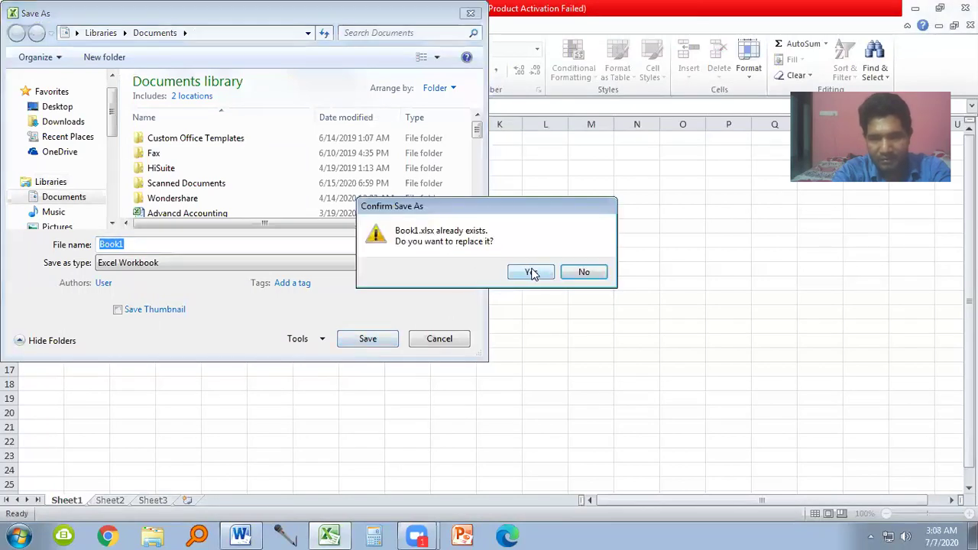
click(583, 271)
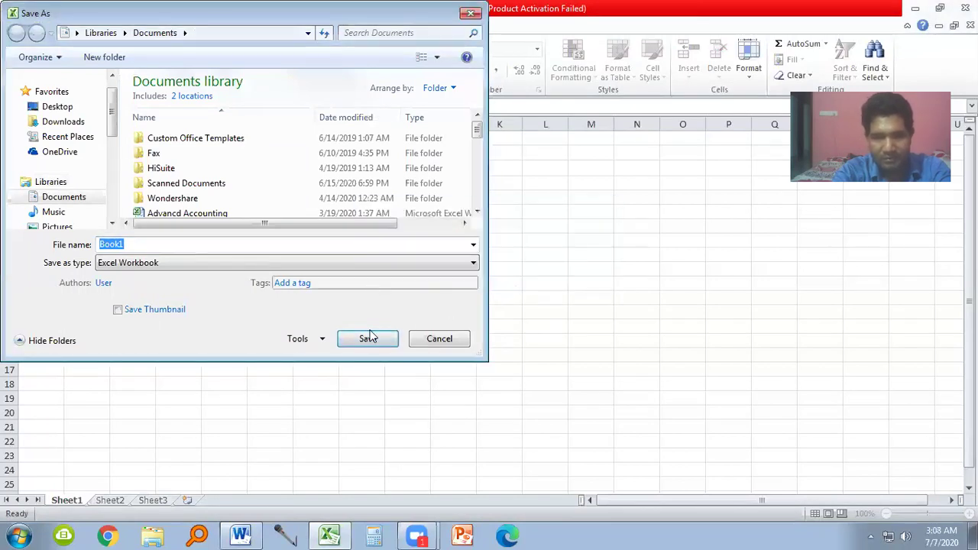
click(431, 341)
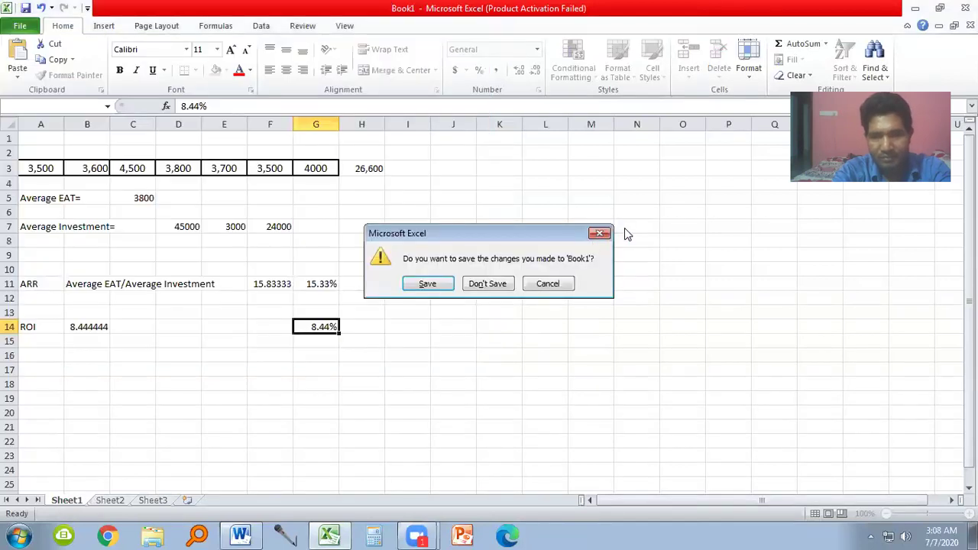
click(511, 282)
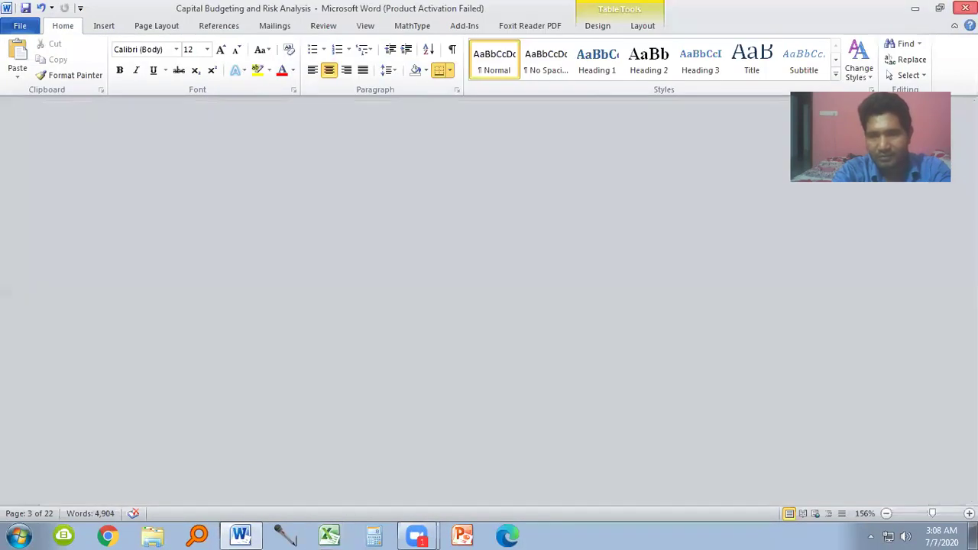
Close the Capital Budgeting and Risk Analysis Word document and clear the remaining windows to show the desktop
key(alt+Tab)
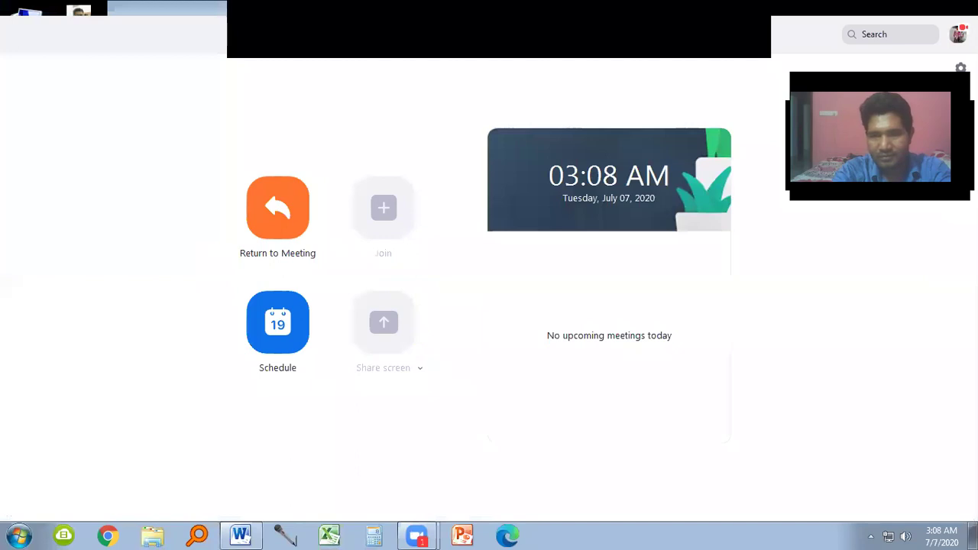
key(super+d)
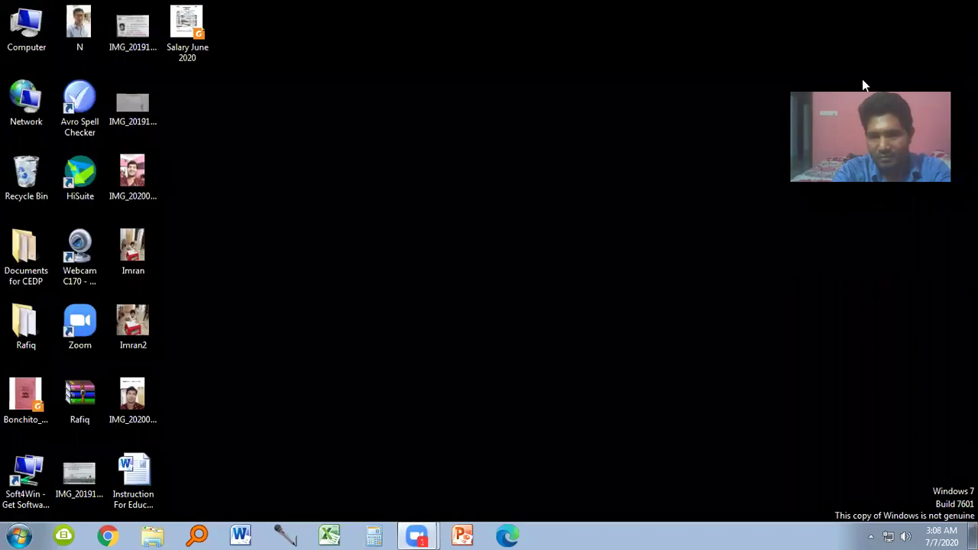